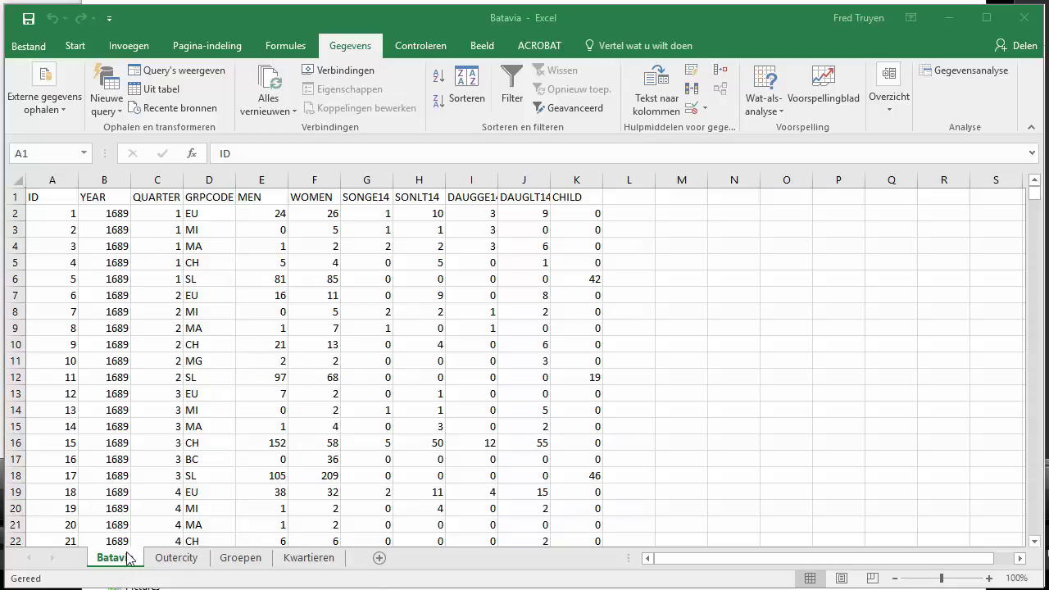
Look through the Outercity, Groepen and Kwartieren sheets of the workbook
left_click(187, 564)
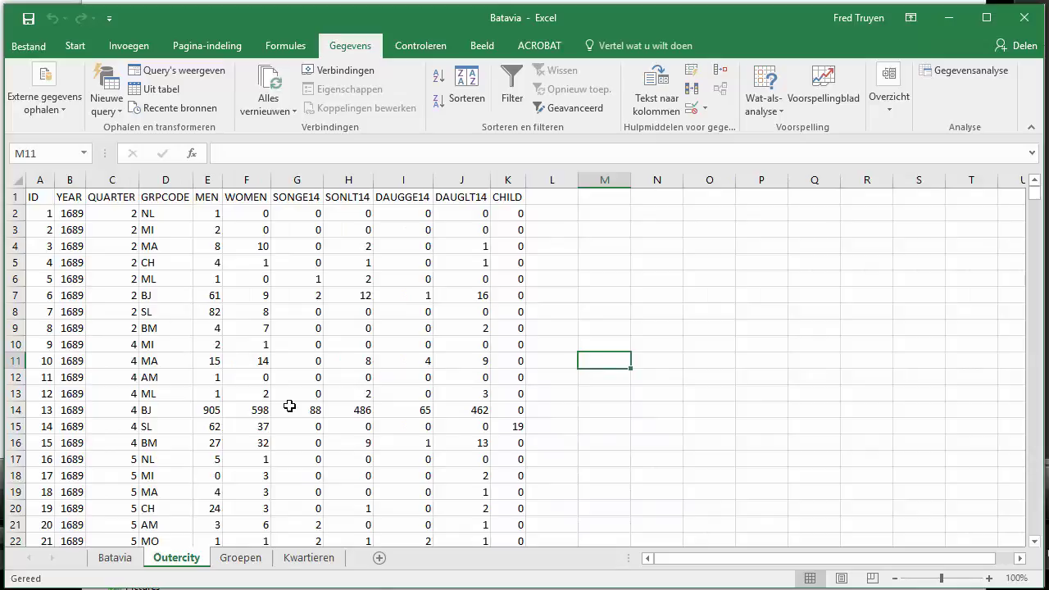
left_click(241, 561)
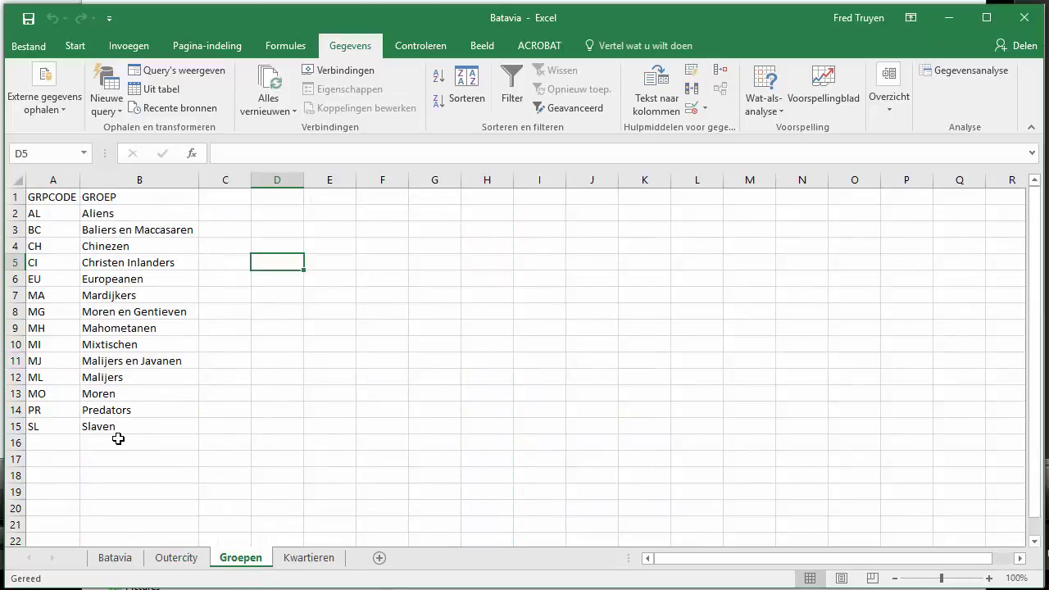
left_click(314, 564)
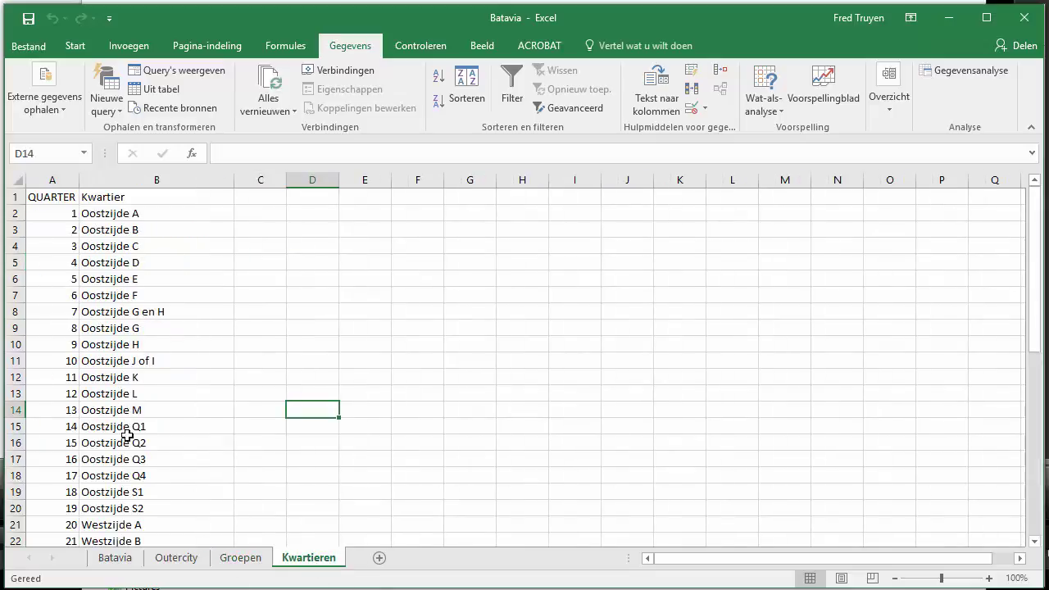
Save only the Batavia sheet as Batavia.csv in CSV UTF-8 format, replacing the existing file, and turn off the data-loss notice
left_click(114, 560)
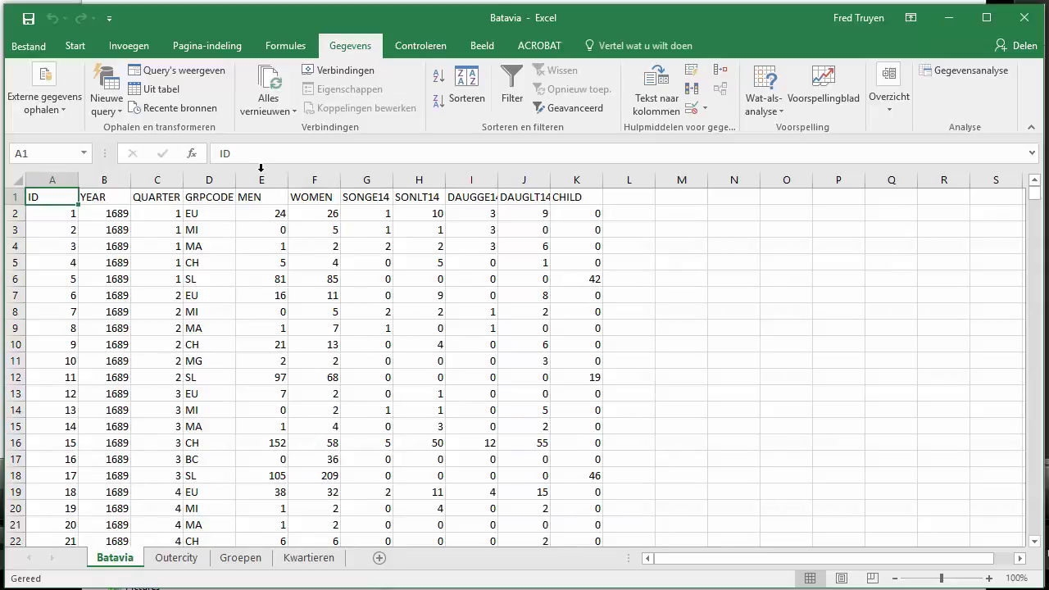
left_click(42, 44)
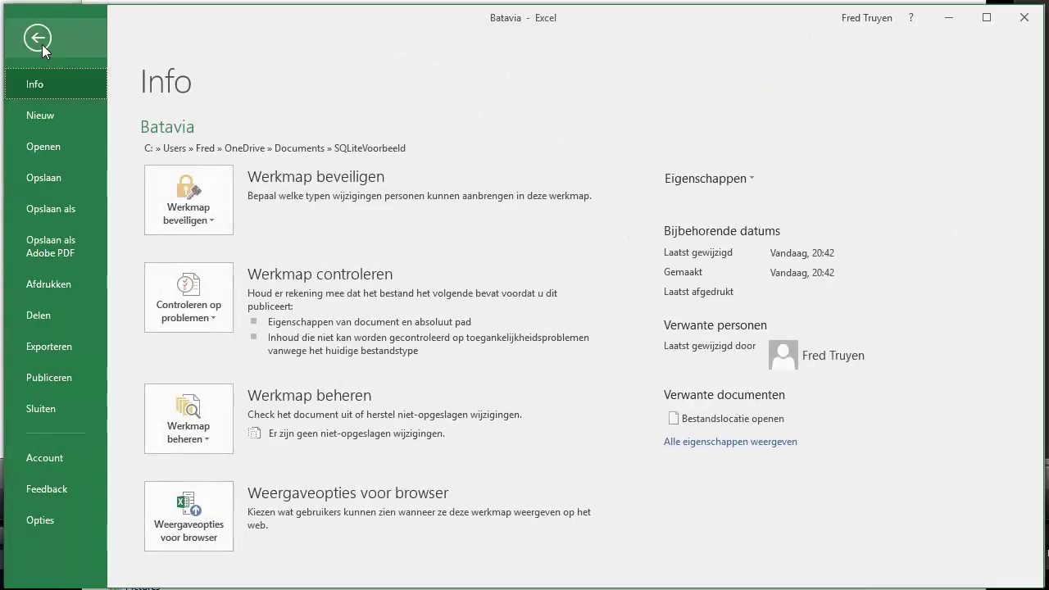
left_click(67, 208)
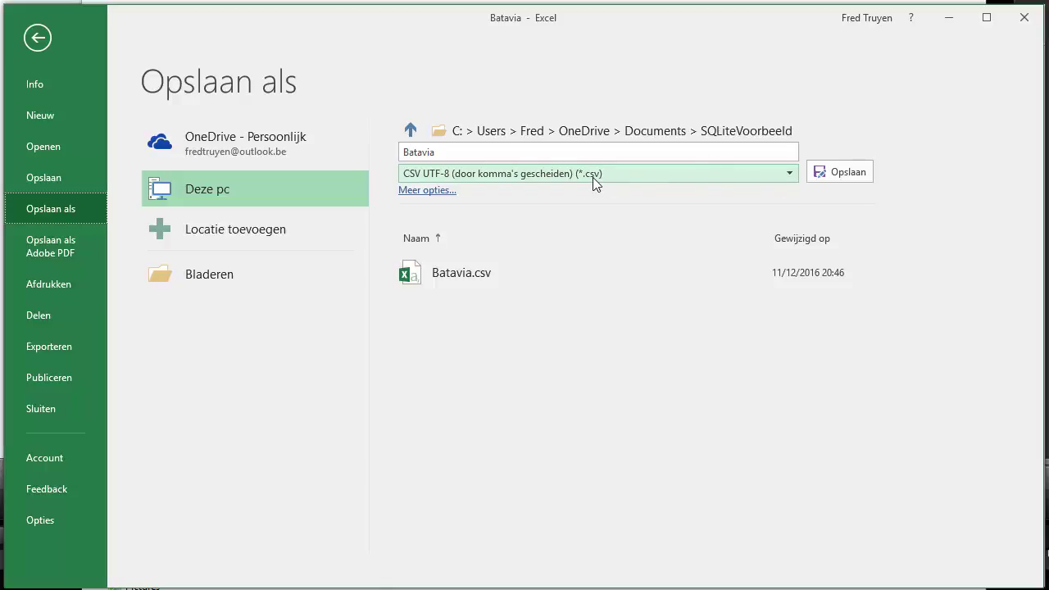
left_click(783, 175)
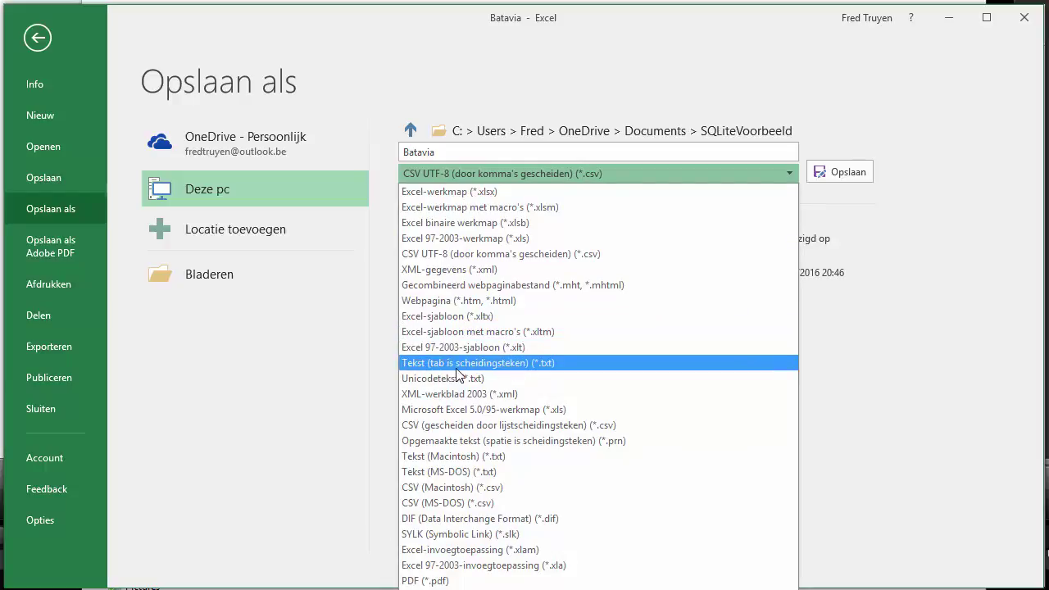
left_click(504, 254)
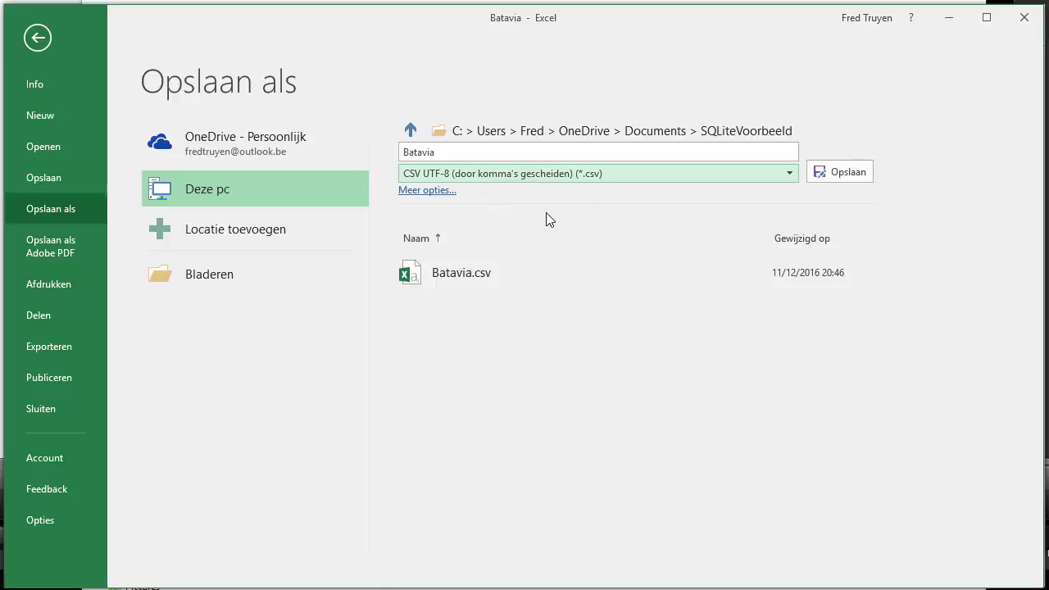
left_click(849, 177)
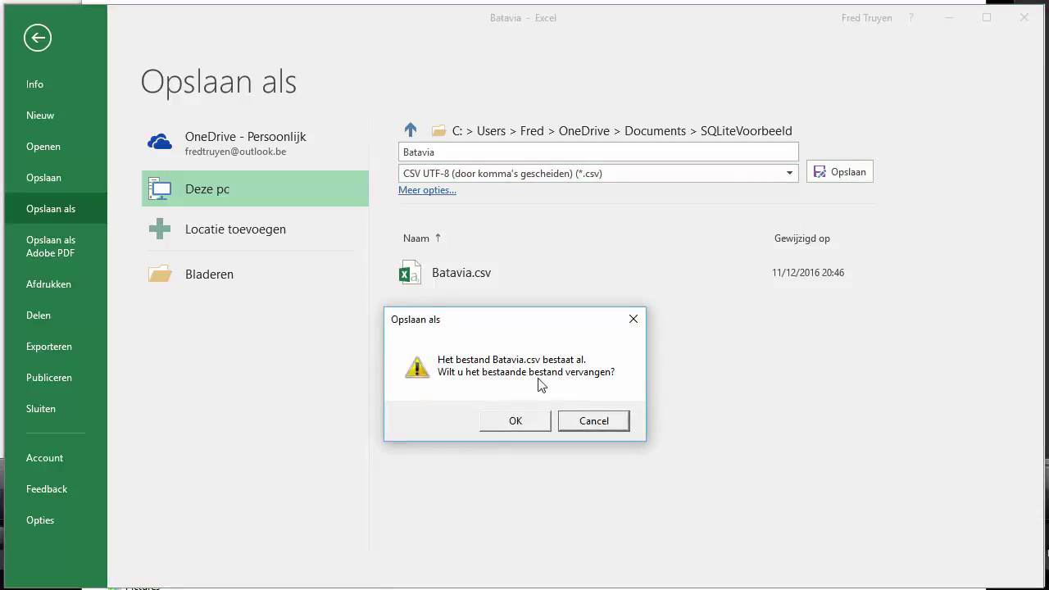
left_click(516, 421)
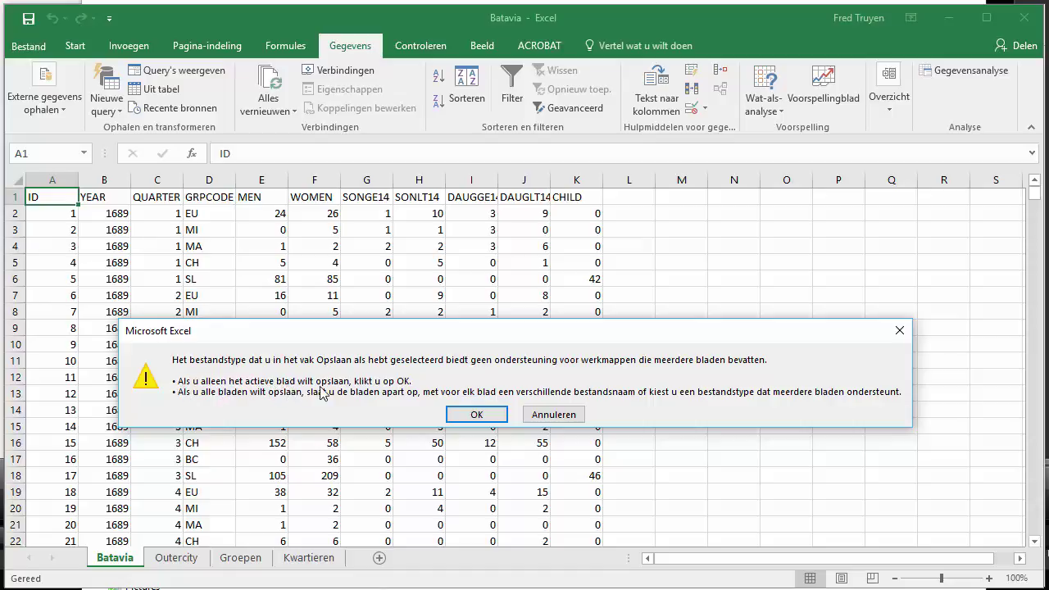
left_click(476, 415)
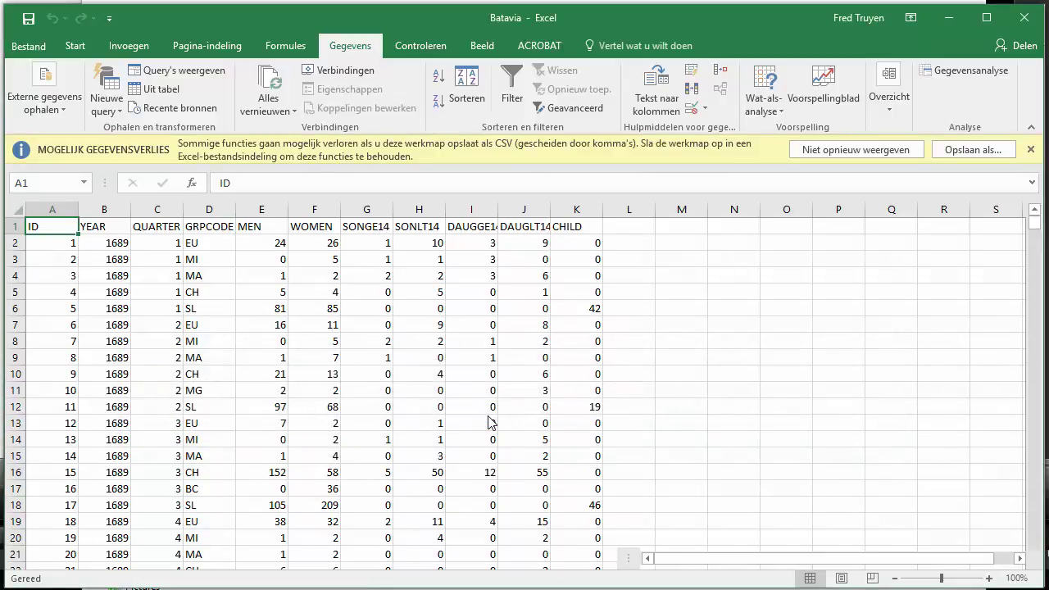
left_click(836, 152)
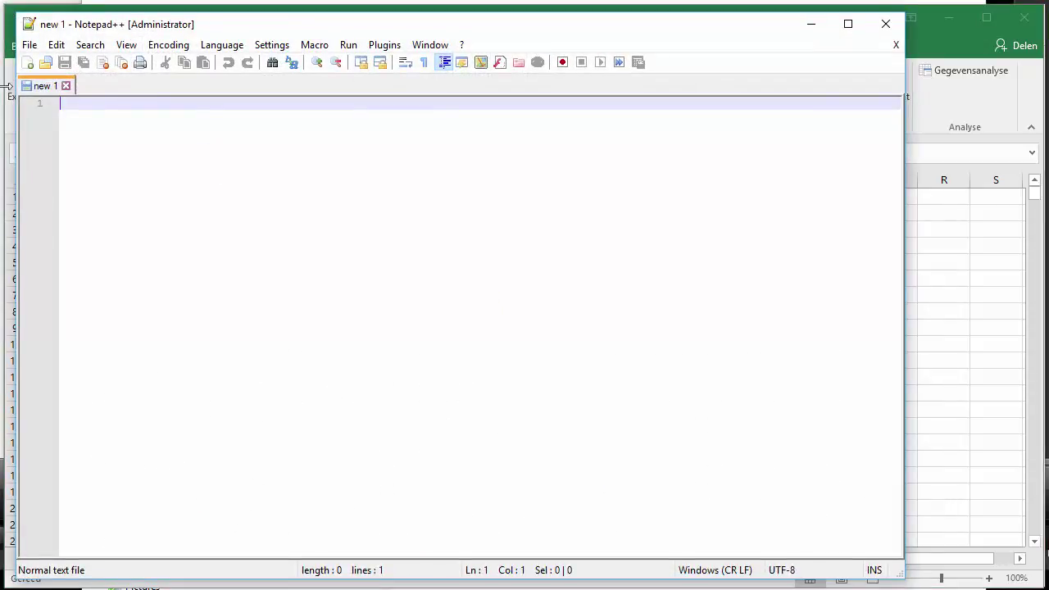
Switch to Notepad++ and open the Batavia CSV file from the SQLiteVoorbeeld folder
left_click(29, 45)
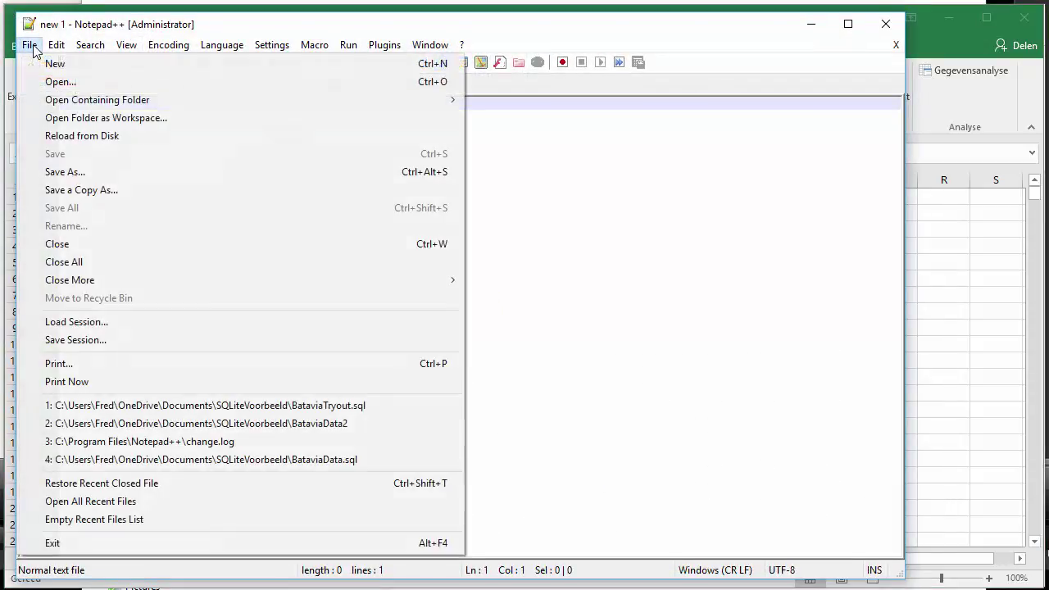
left_click(60, 83)
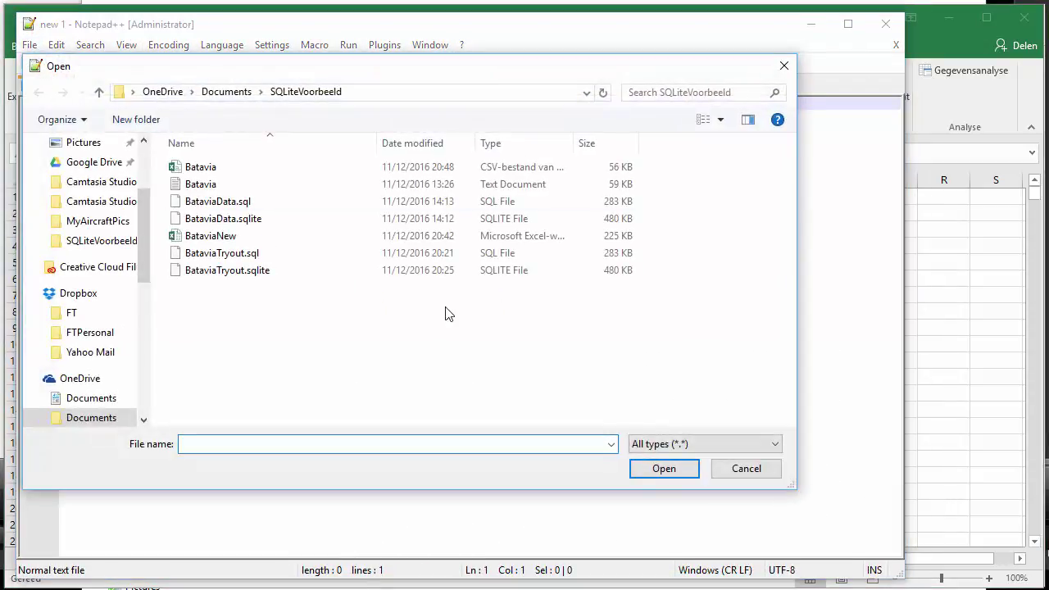
left_click(205, 170)
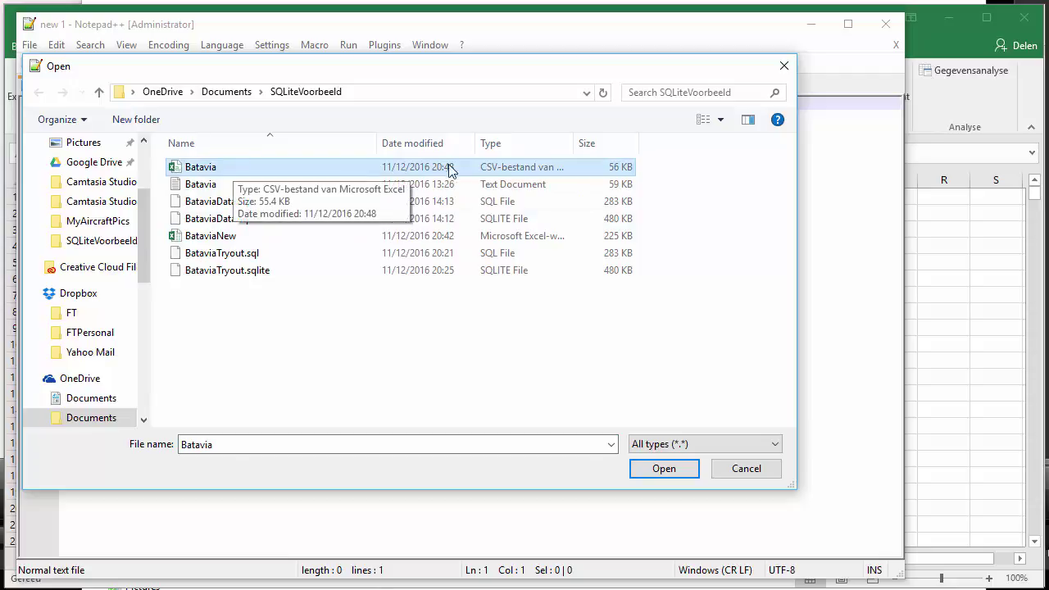
left_click(668, 470)
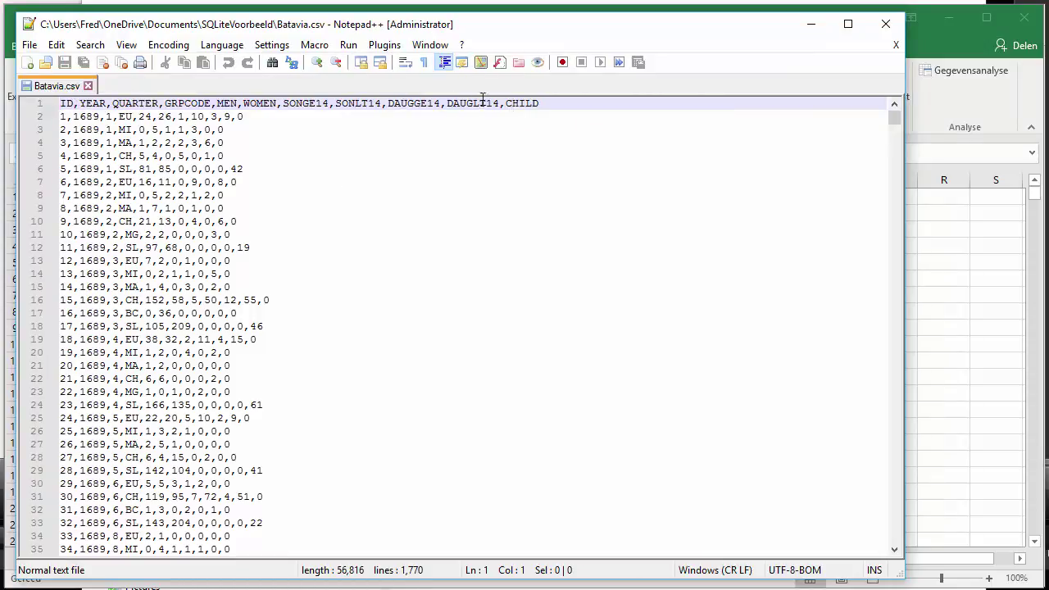
Examine the comma-separated rows of Batavia.csv, and close the file and minimize Notepad++
scroll(100, 128, "down", 18)
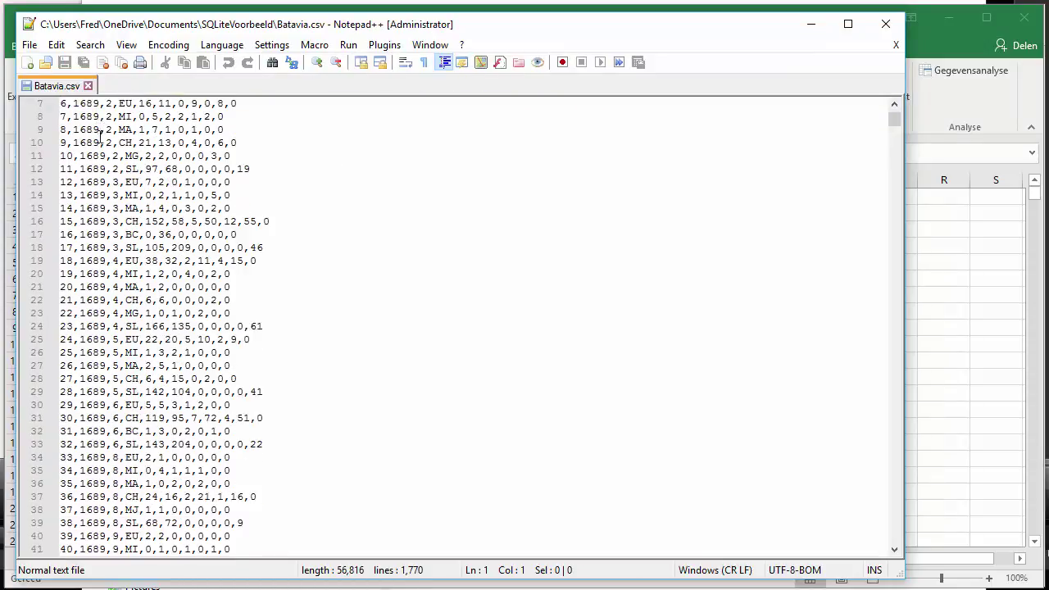
scroll(104, 169, "down", 20)
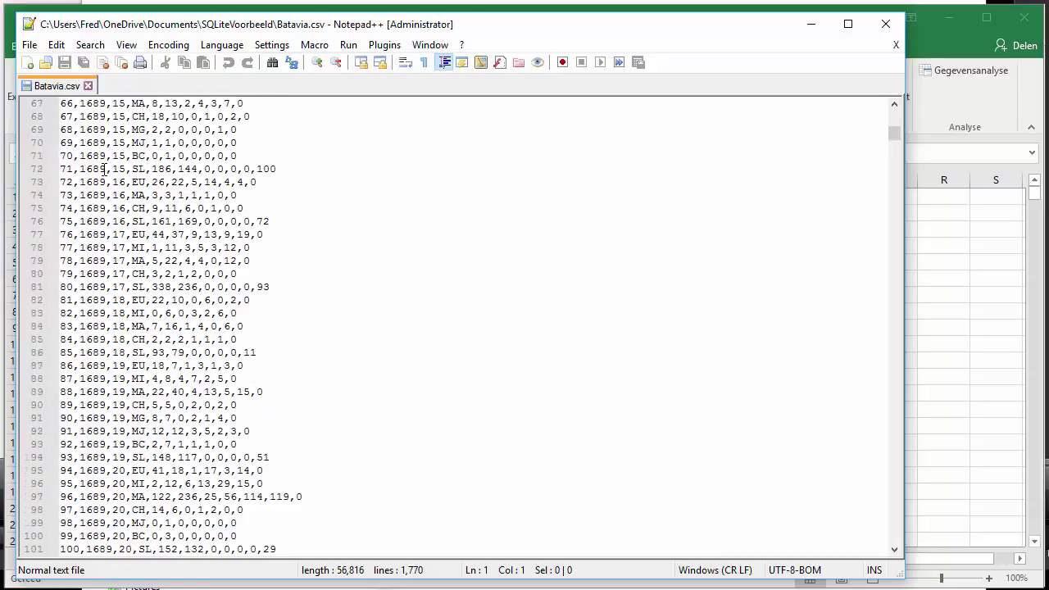
scroll(104, 169, "up", 20)
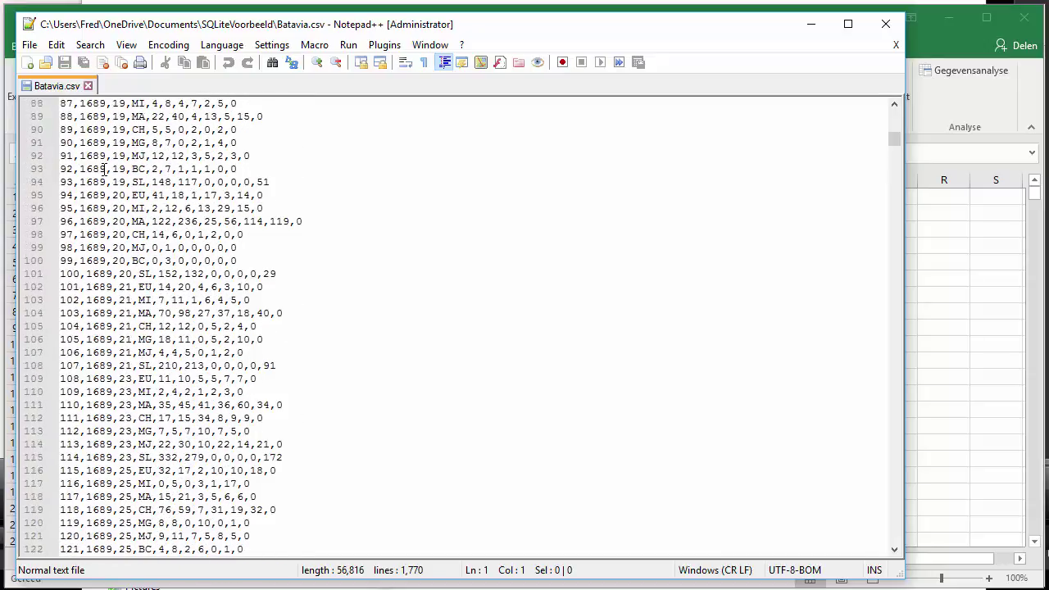
scroll(104, 169, "up", 8)
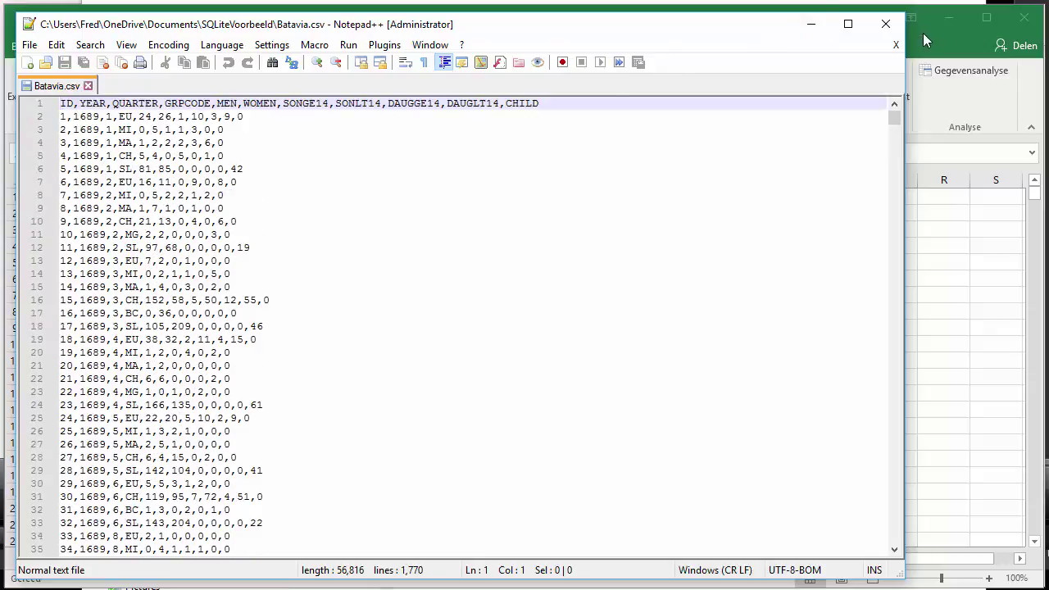
left_click(896, 46)
left_click(811, 26)
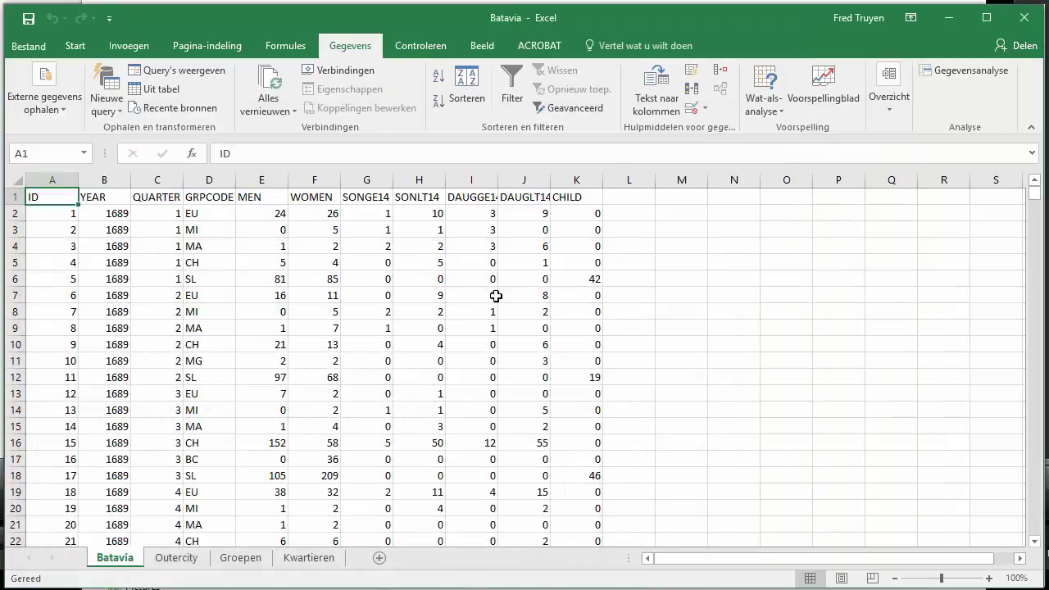
Save only the Outercity sheet as a CSV UTF-8 file named Outercity in the SQLiteVoorbeeld folder
left_click(182, 558)
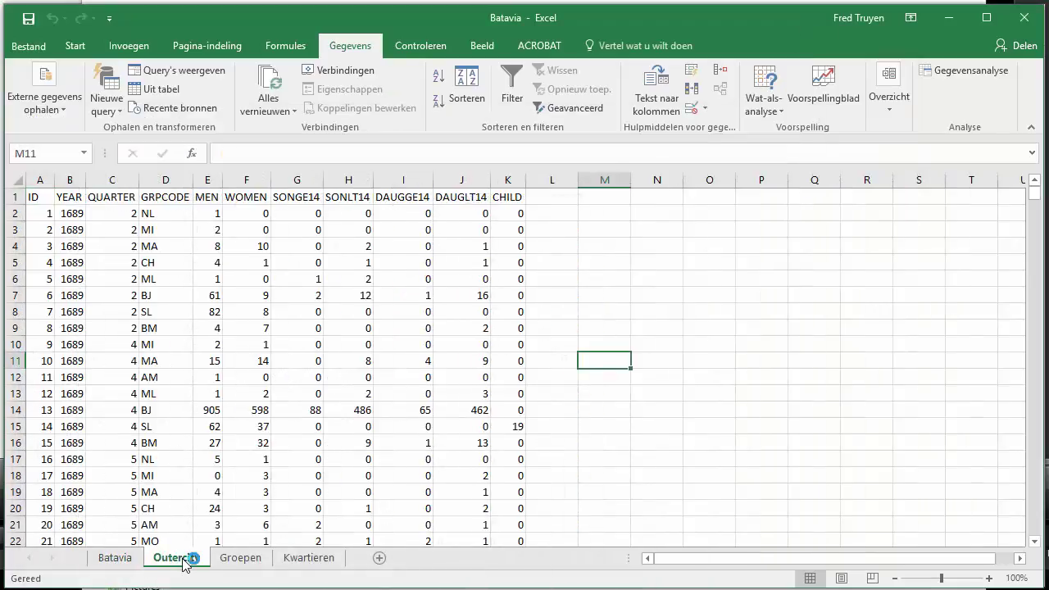
left_click(39, 51)
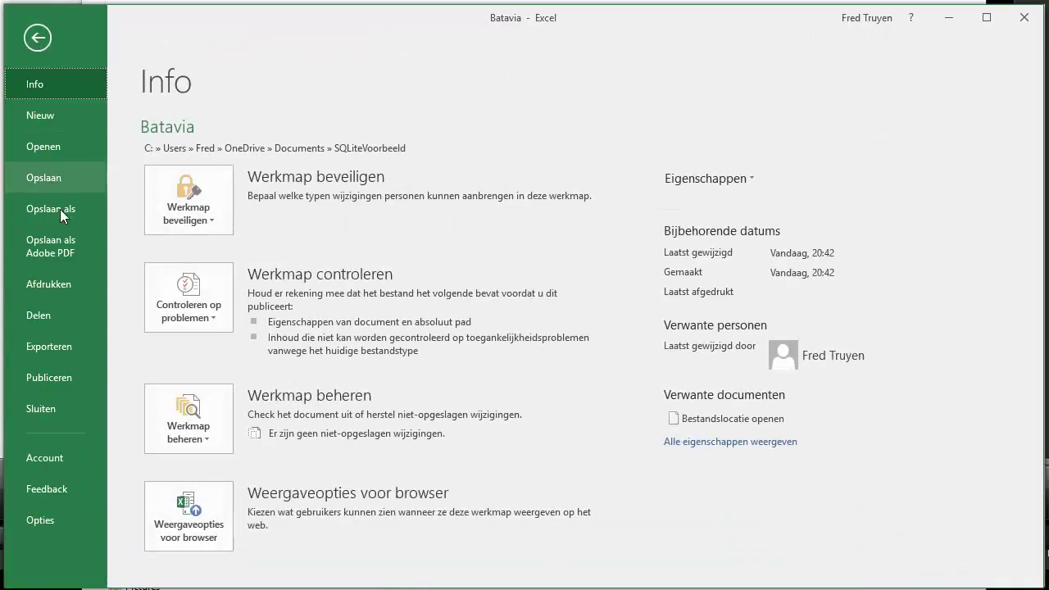
left_click(60, 215)
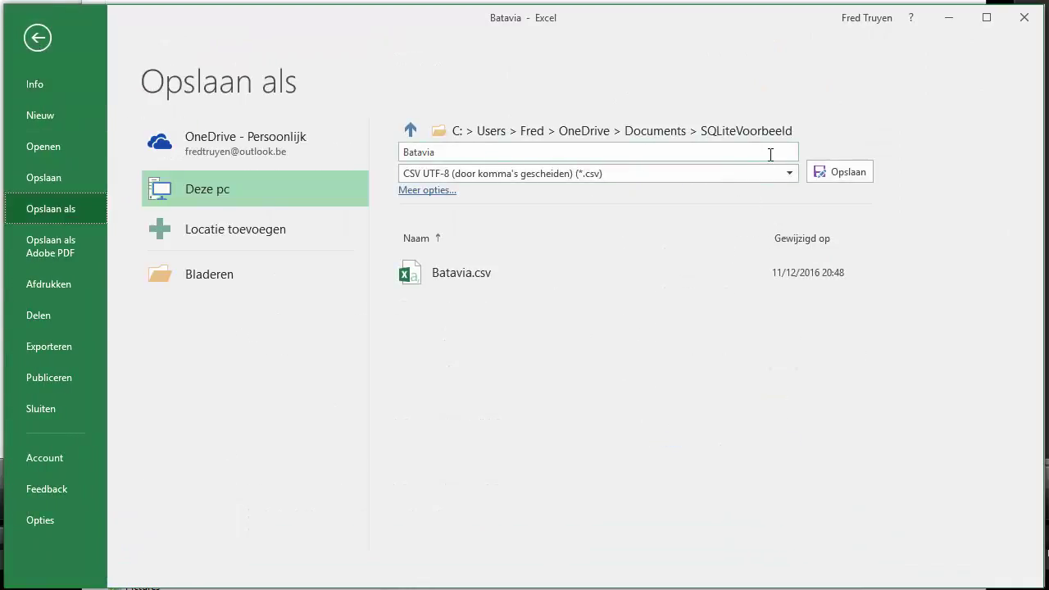
left_click(480, 154)
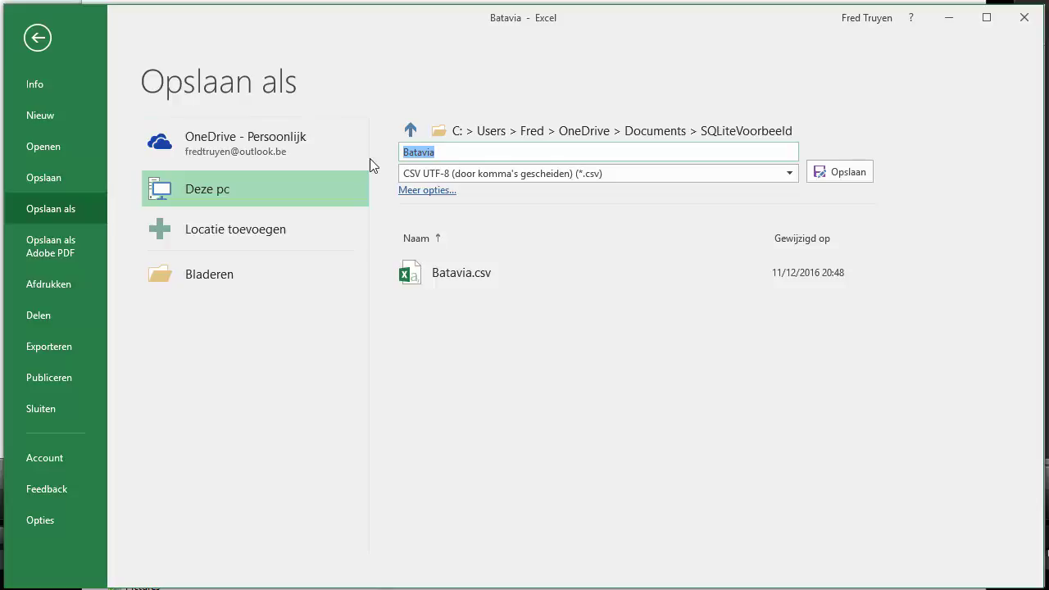
type("Outercity")
left_click(849, 174)
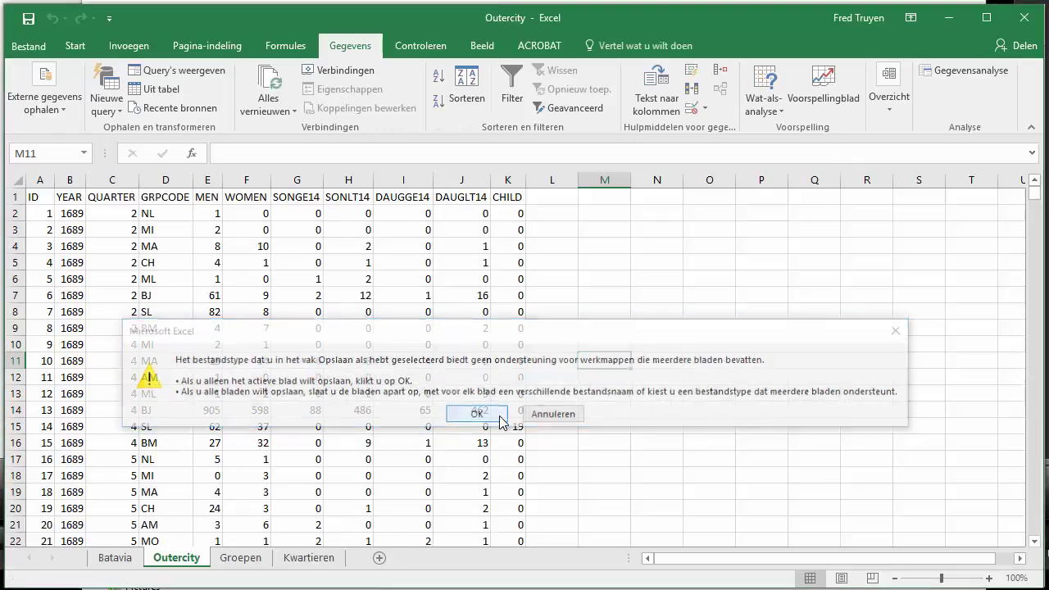
left_click(498, 416)
Save only the Groepen sheet as a CSV UTF-8 file named Groepen in the SQLiteVoorbeeld folder
left_click(239, 557)
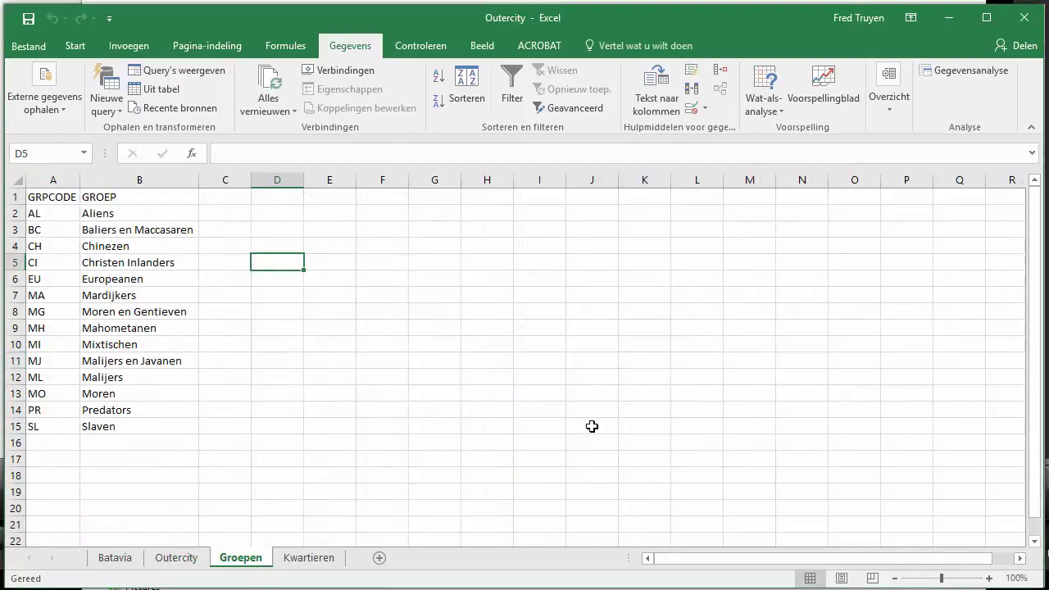
left_click(37, 47)
left_click(54, 209)
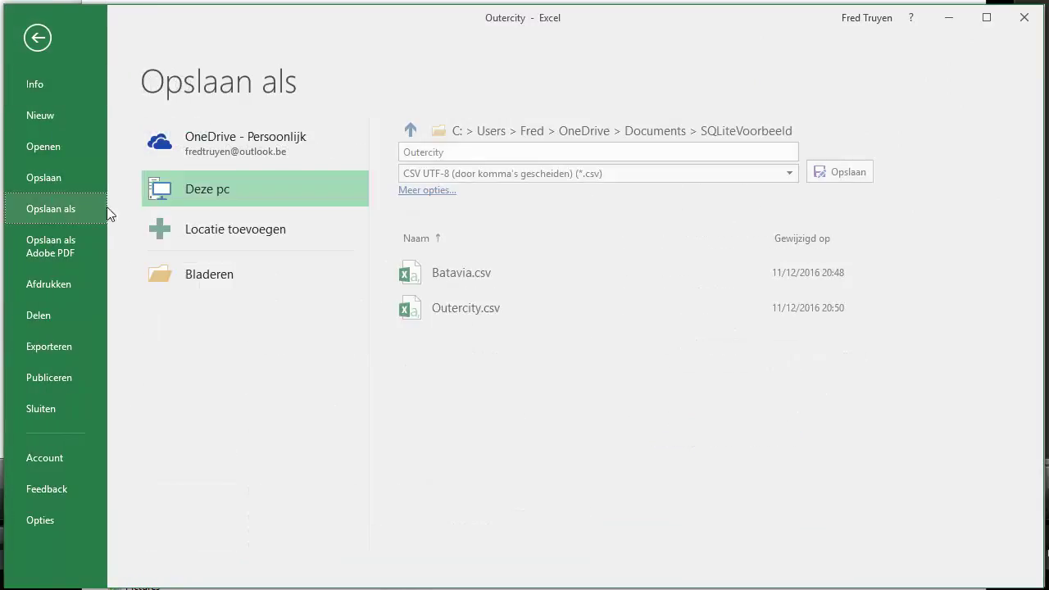
left_click(478, 151)
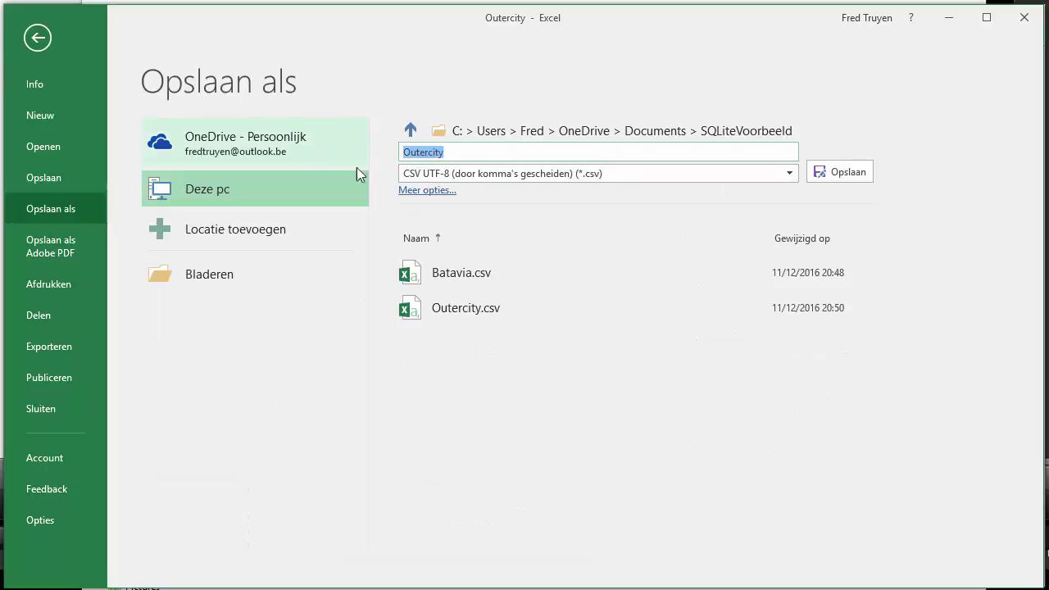
type("Gro")
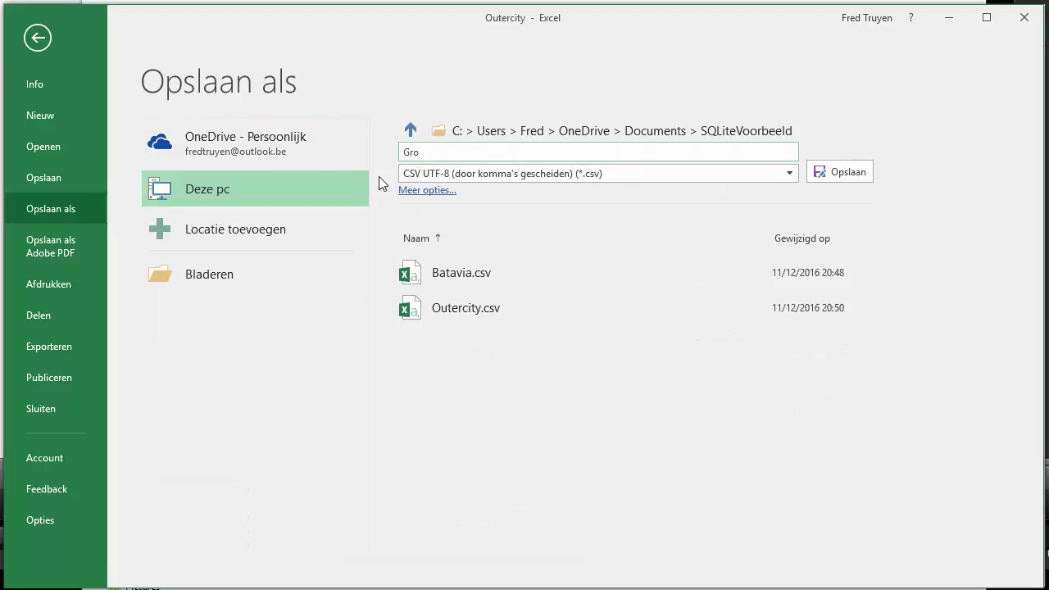
type("epen")
left_click(865, 175)
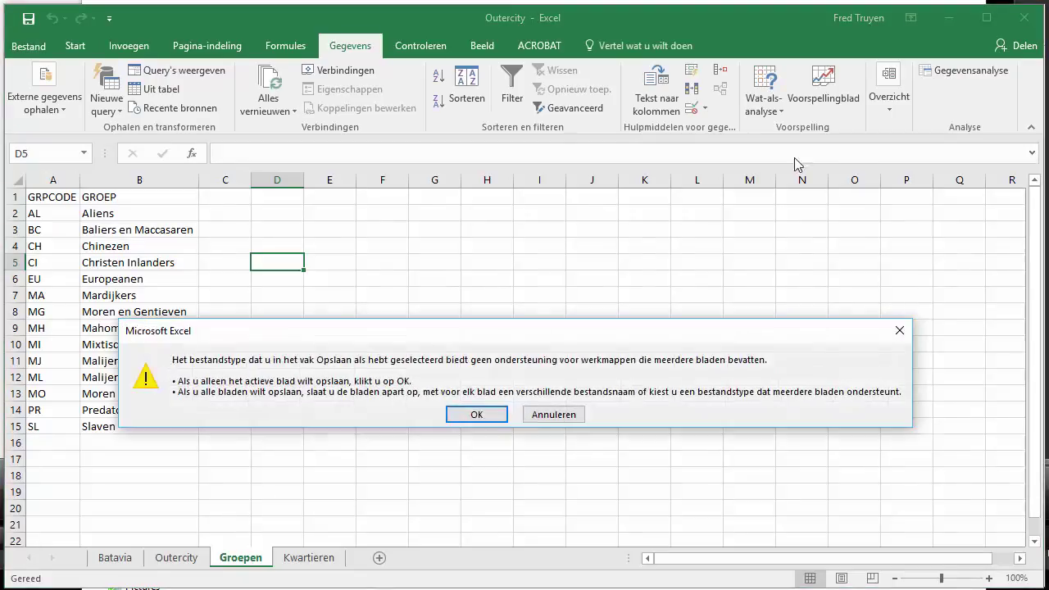
left_click(501, 406)
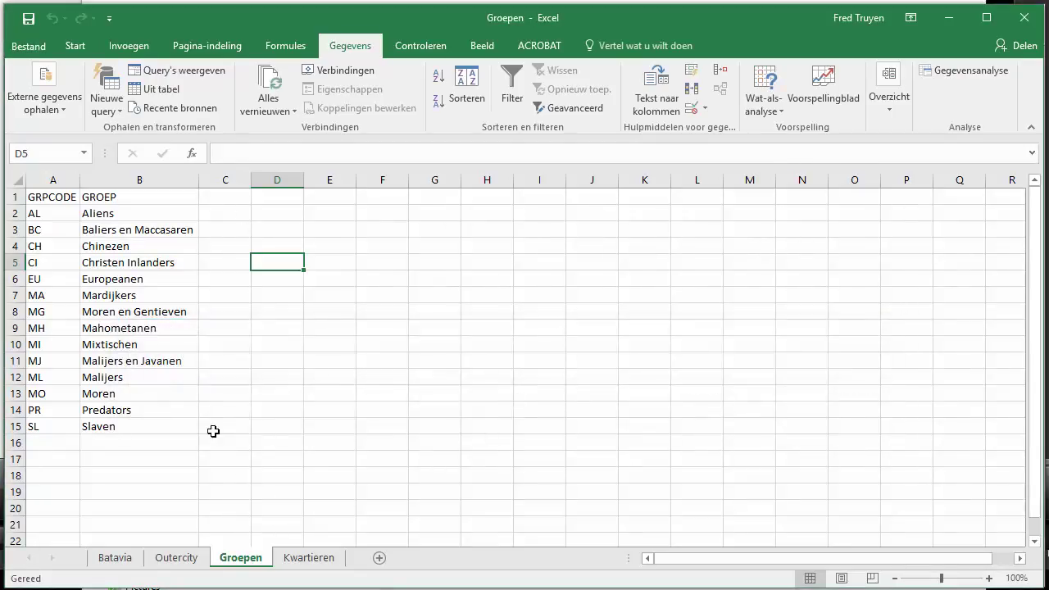
Save only the Kwartieren sheet as a CSV UTF-8 file named Kwartieren in the SQLiteVoorbeeld folder
left_click(309, 558)
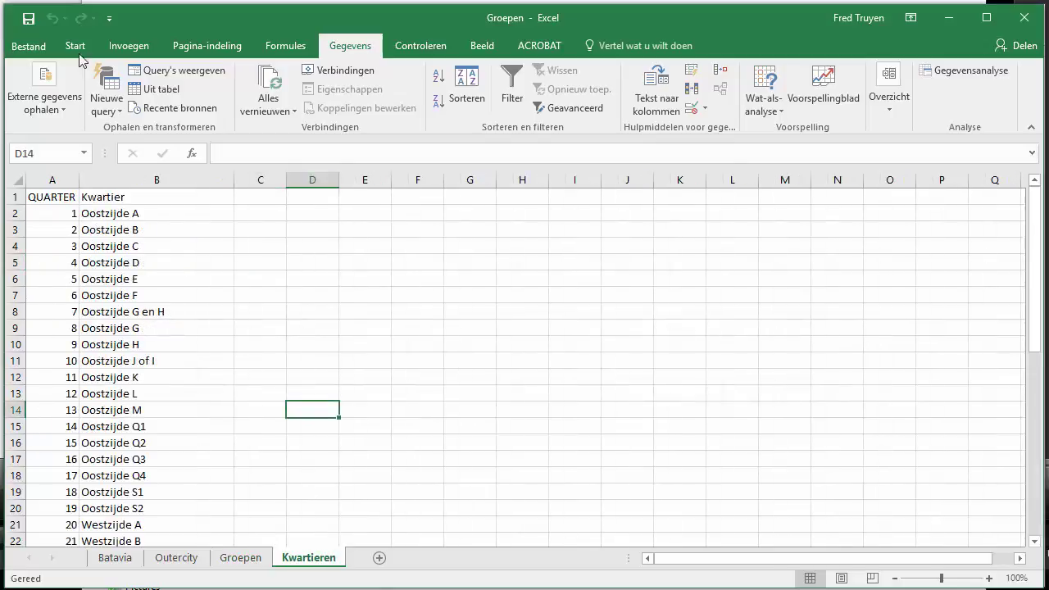
left_click(29, 46)
left_click(59, 213)
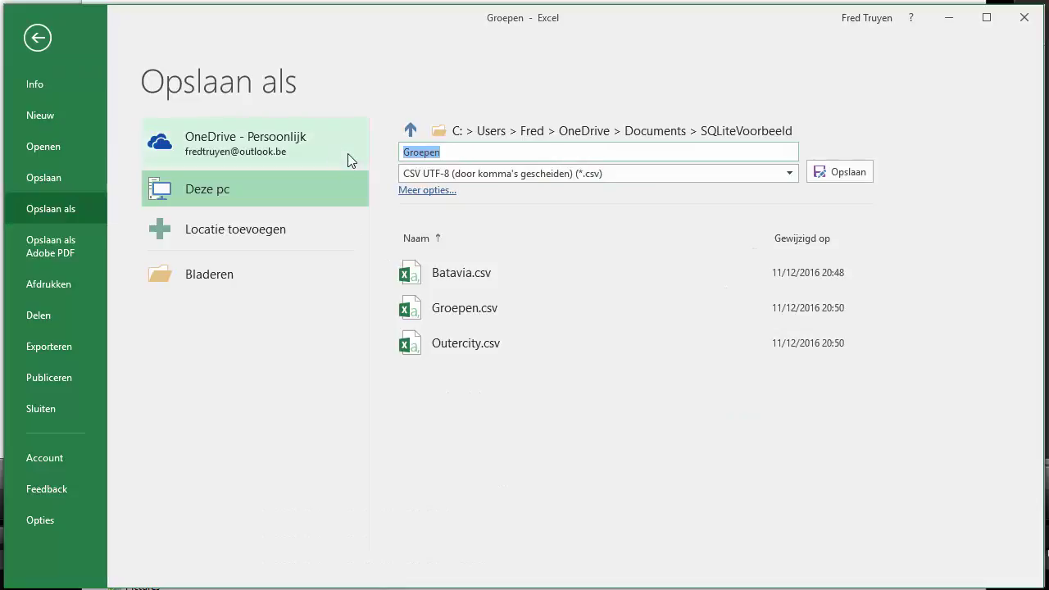
type("Kwartieren")
left_click(859, 170)
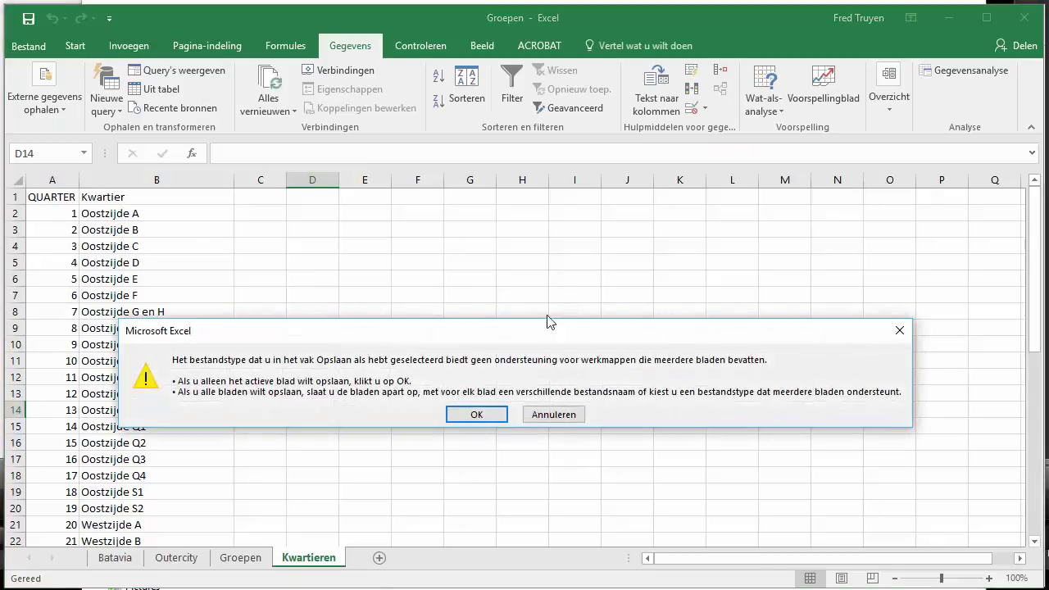
left_click(489, 420)
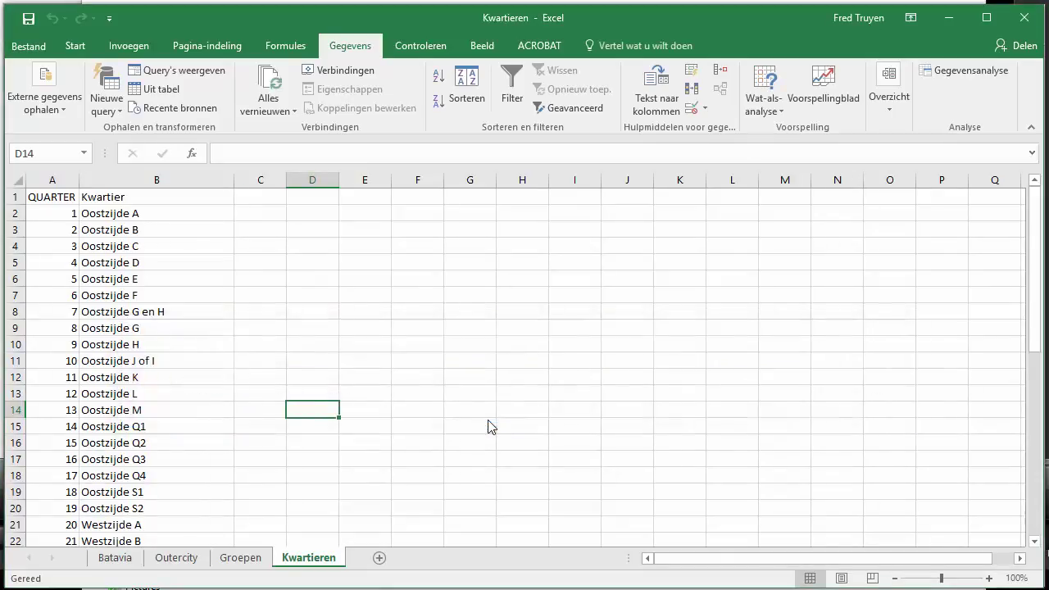
Switch to Notepad++ and open the Kwartieren CSV file from the SQLiteVoorbeeld folder
key("alt+Tab")
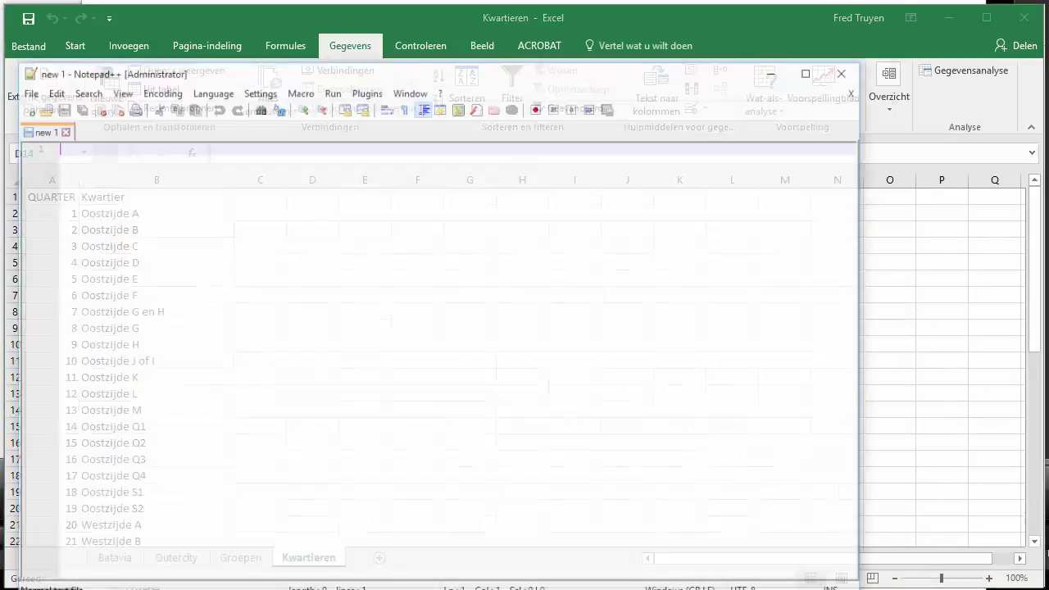
left_click(30, 45)
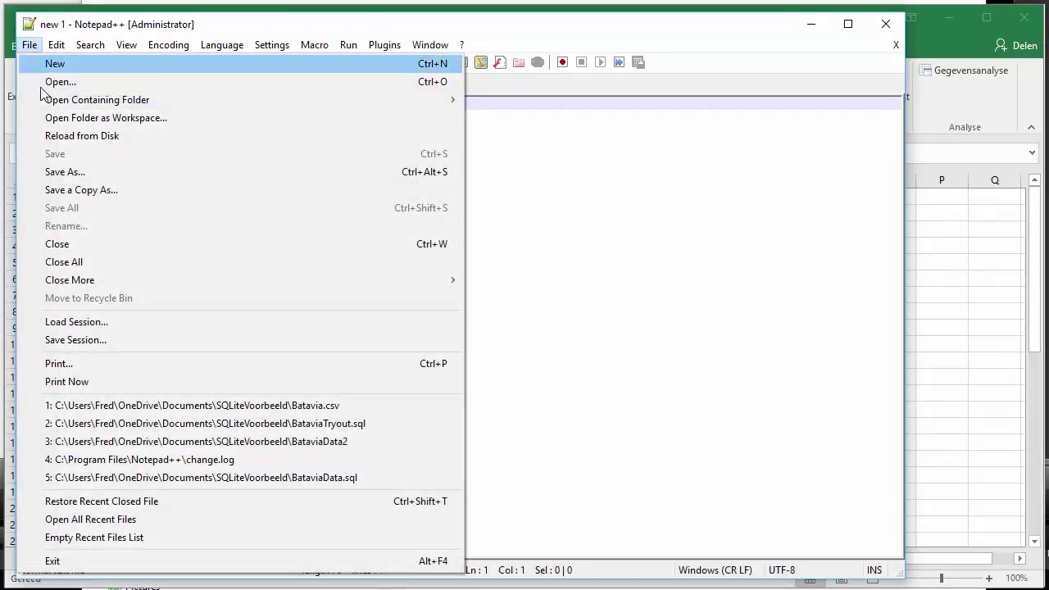
left_click(86, 83)
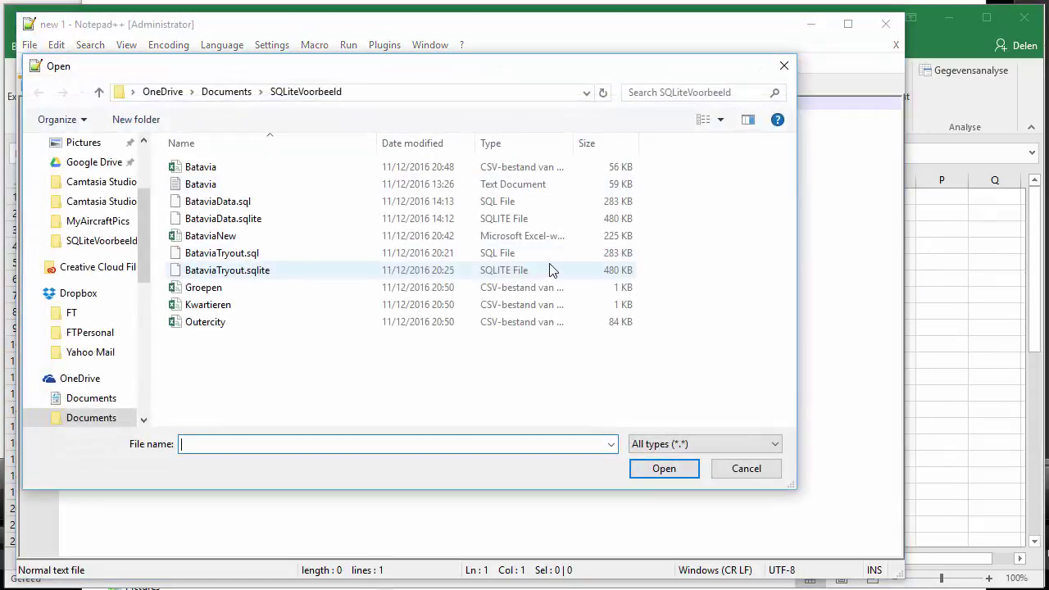
left_click(219, 305)
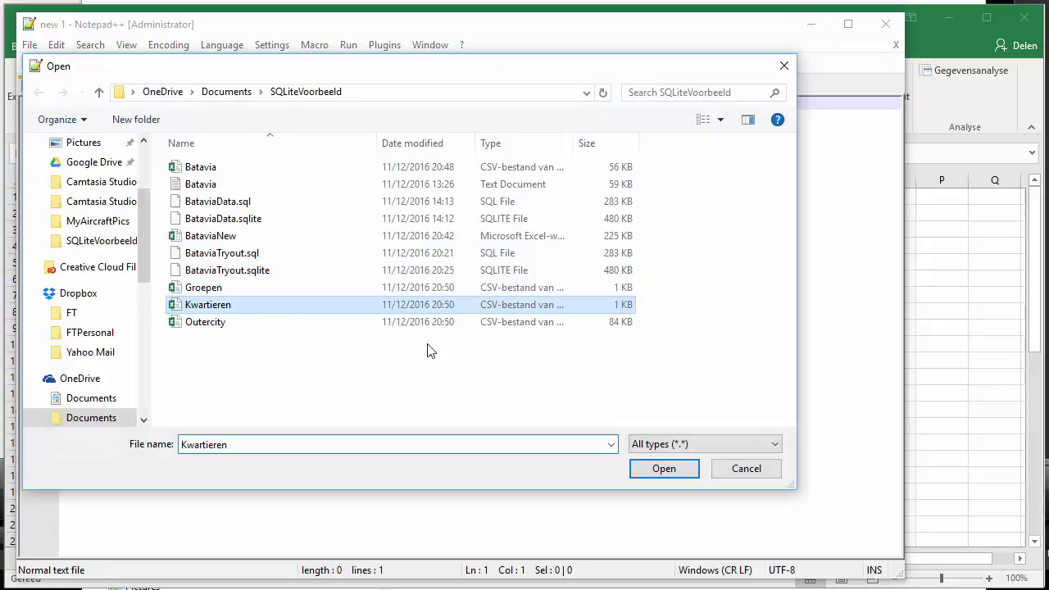
left_click(664, 467)
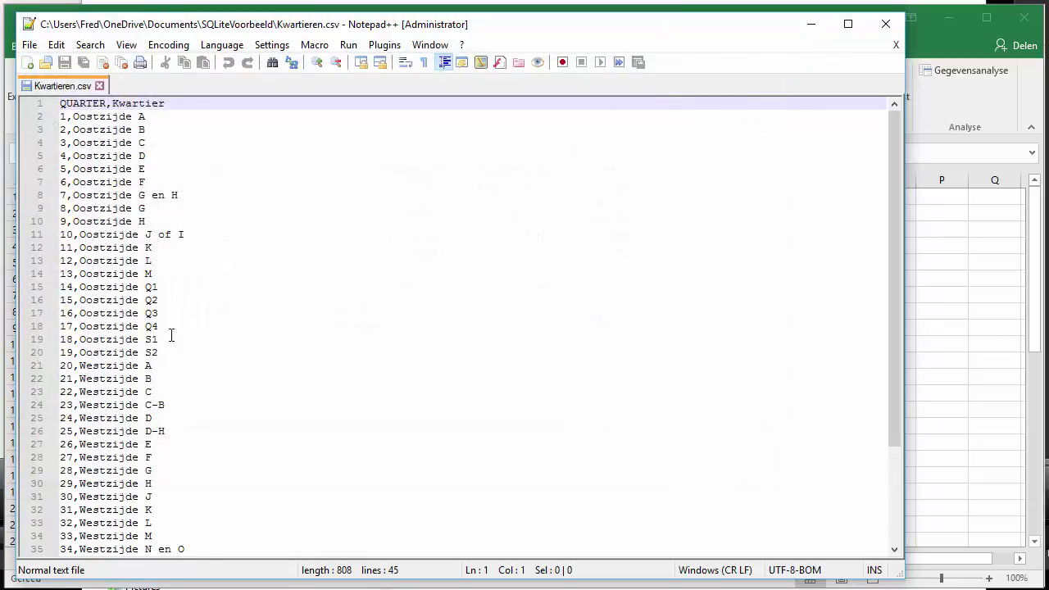
Examine the comma-separated rows of Kwartieren.csv, and close the file and minimize Notepad++
scroll(172, 459, "down", 4)
scroll(172, 463, "up", 4)
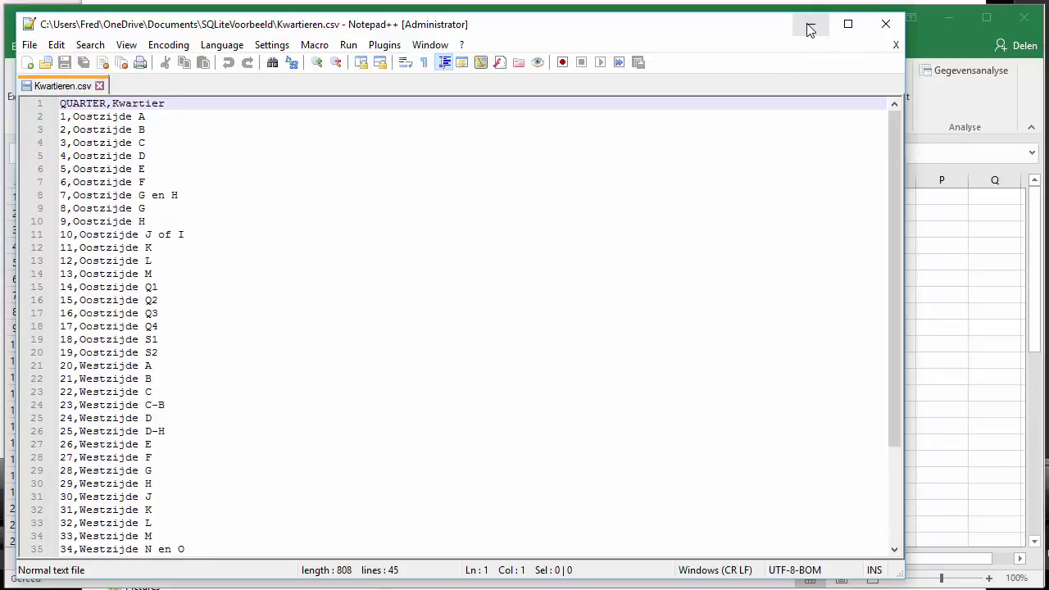
left_click(896, 45)
left_click(817, 29)
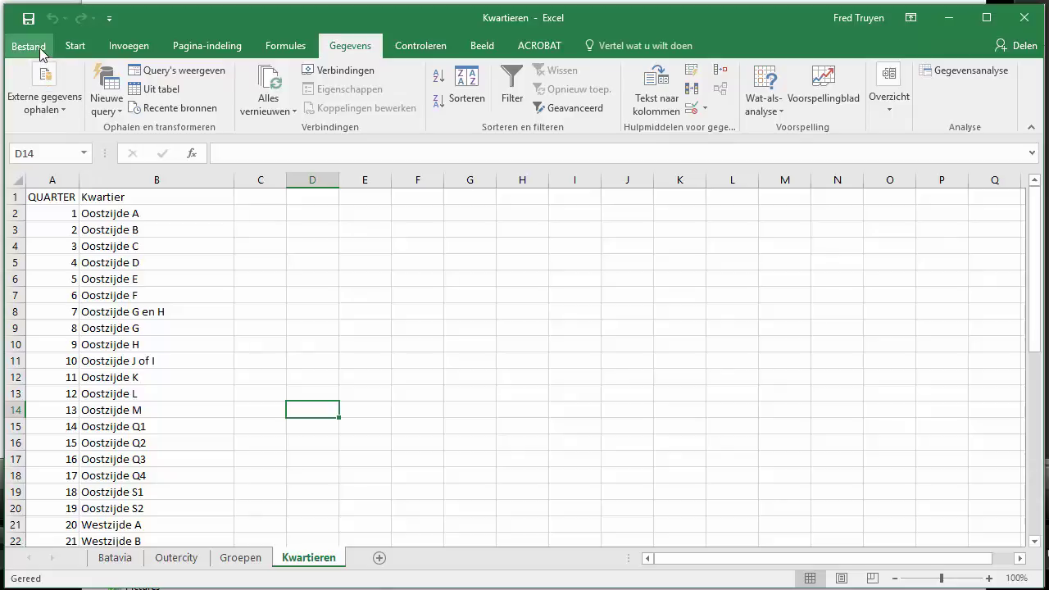
From the Batavia sheet, save the workbook as an Excel workbook named BataviaNew, replacing the existing file, and close Excel
left_click(112, 562)
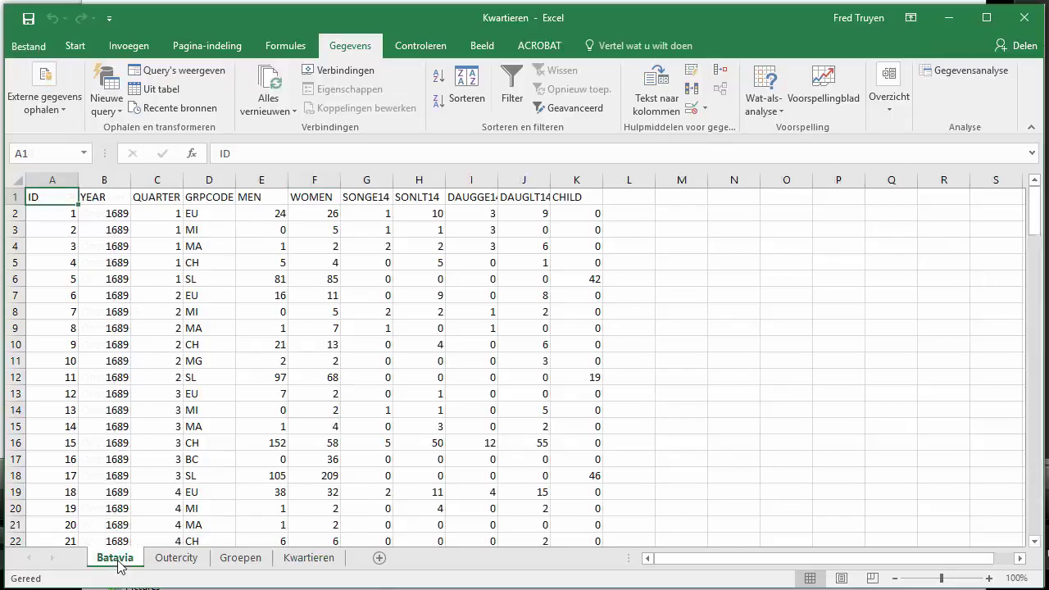
left_click(42, 46)
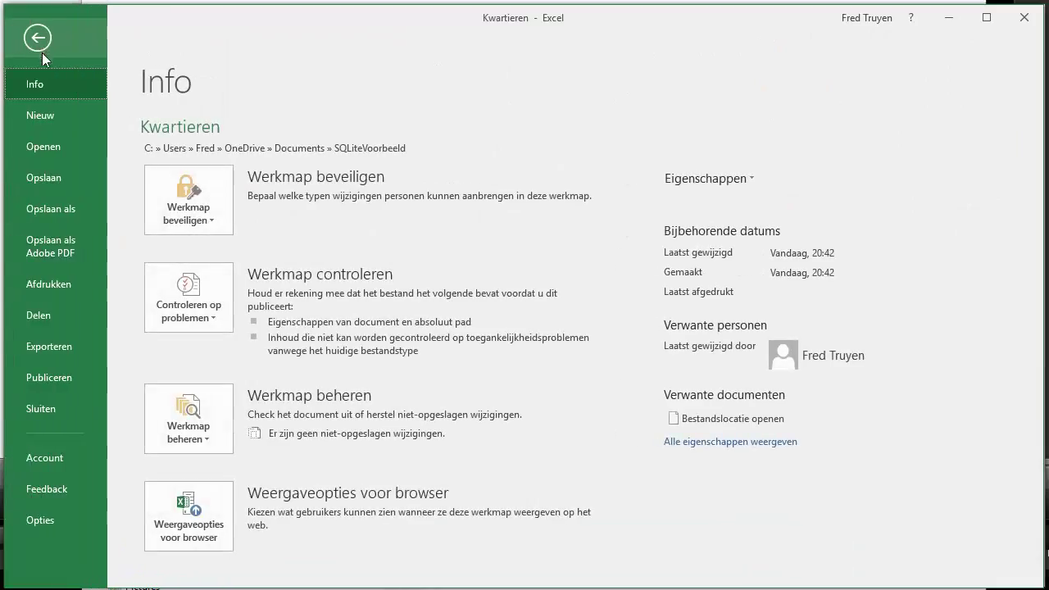
left_click(57, 211)
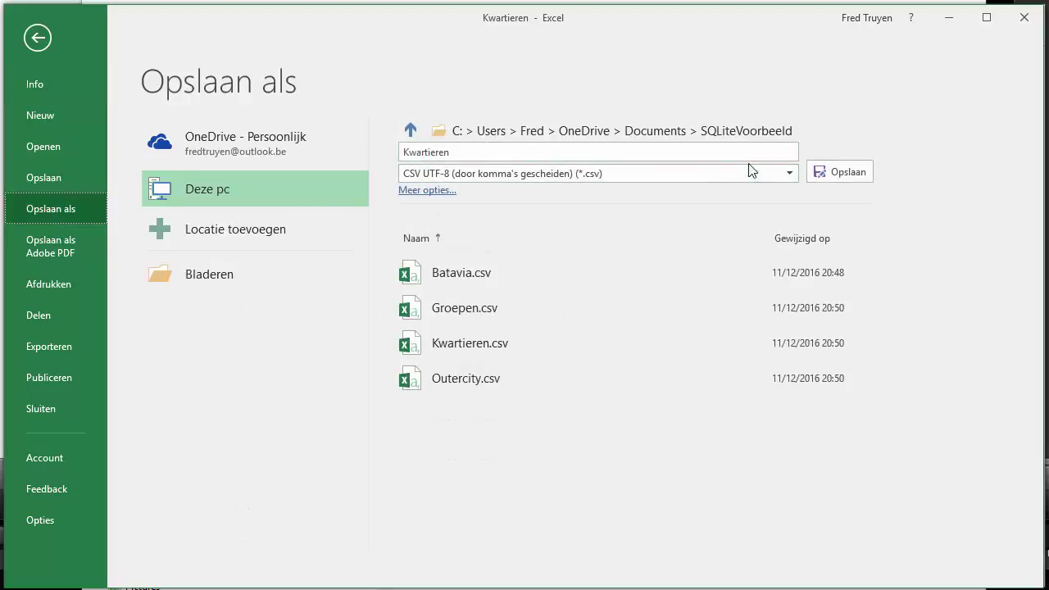
left_click(791, 176)
left_click(541, 195)
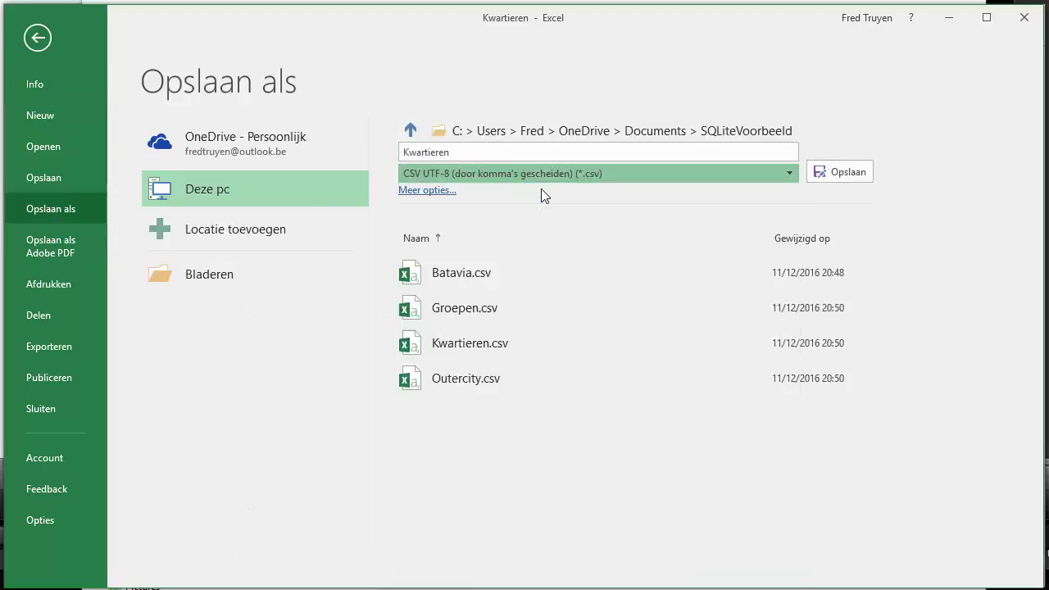
double_click(473, 153)
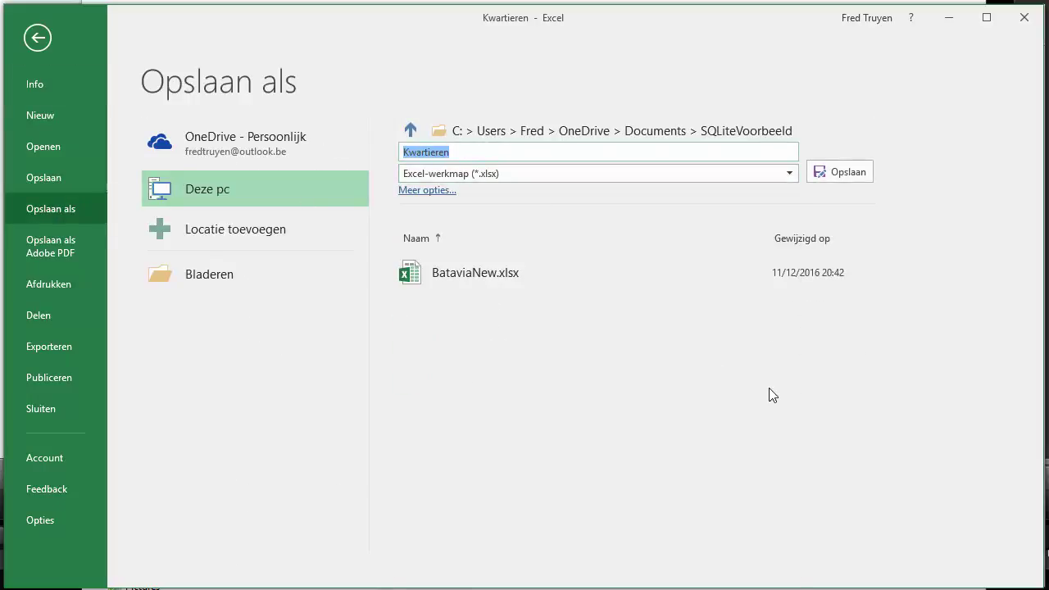
type("BataviaNew")
left_click(842, 172)
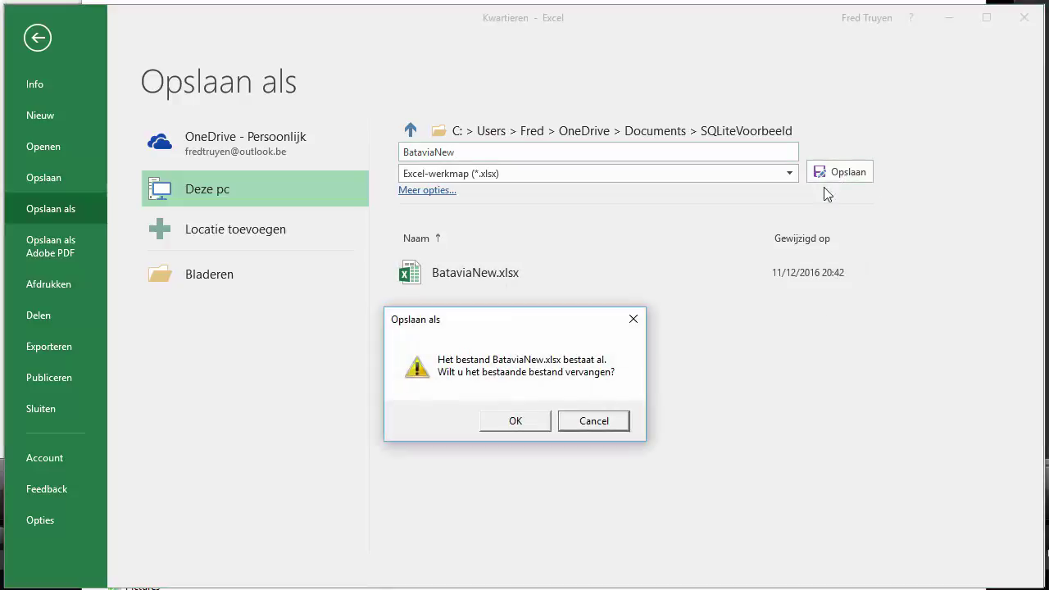
left_click(530, 421)
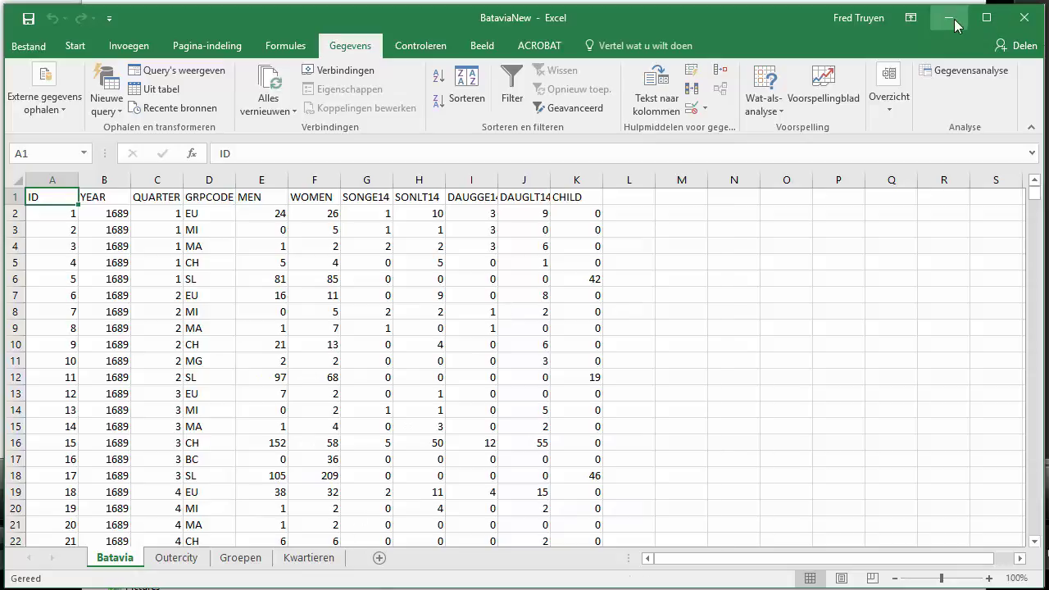
left_click(1024, 20)
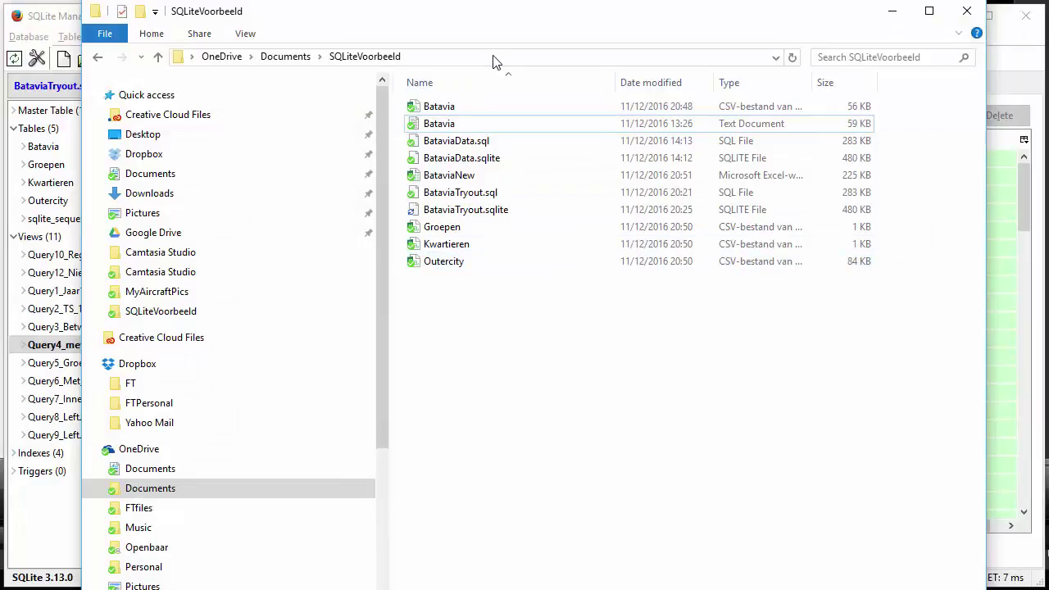
Switch to SQLite Manager and start a new database named BataviaNew
left_click(41, 20)
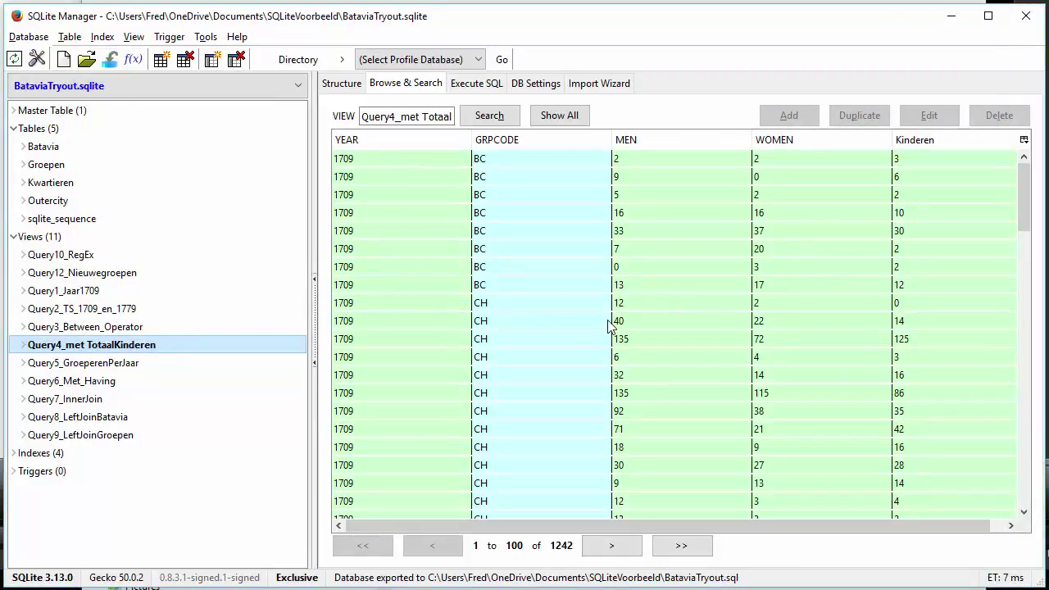
left_click(39, 39)
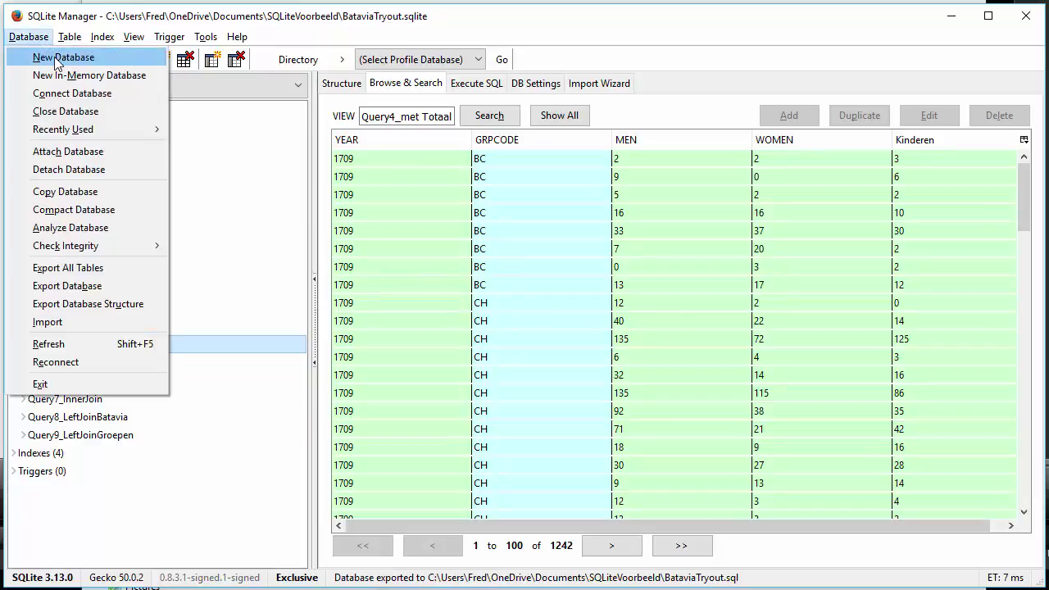
left_click(34, 51)
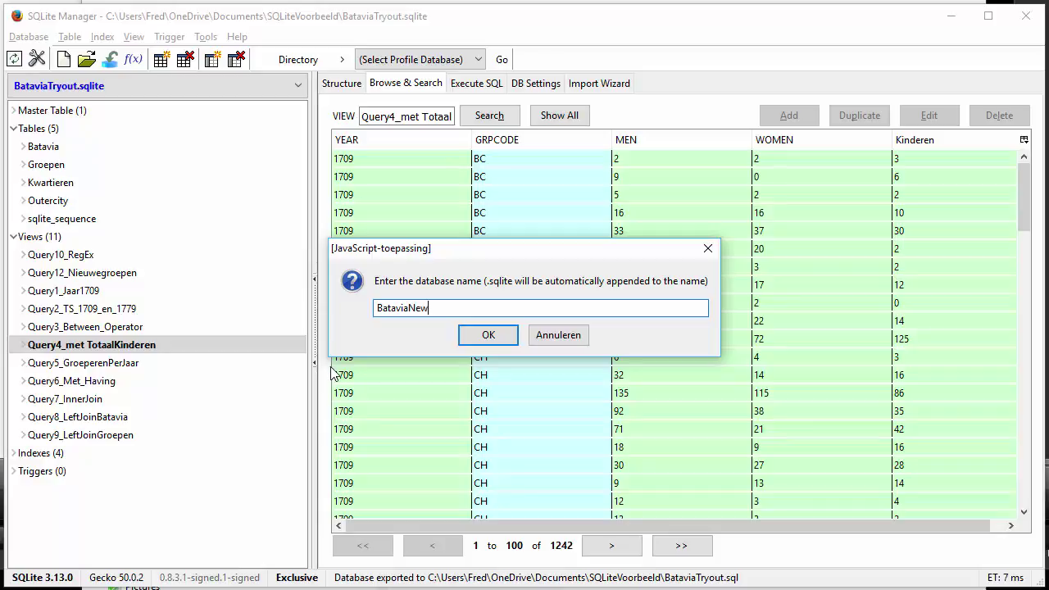
left_click(489, 334)
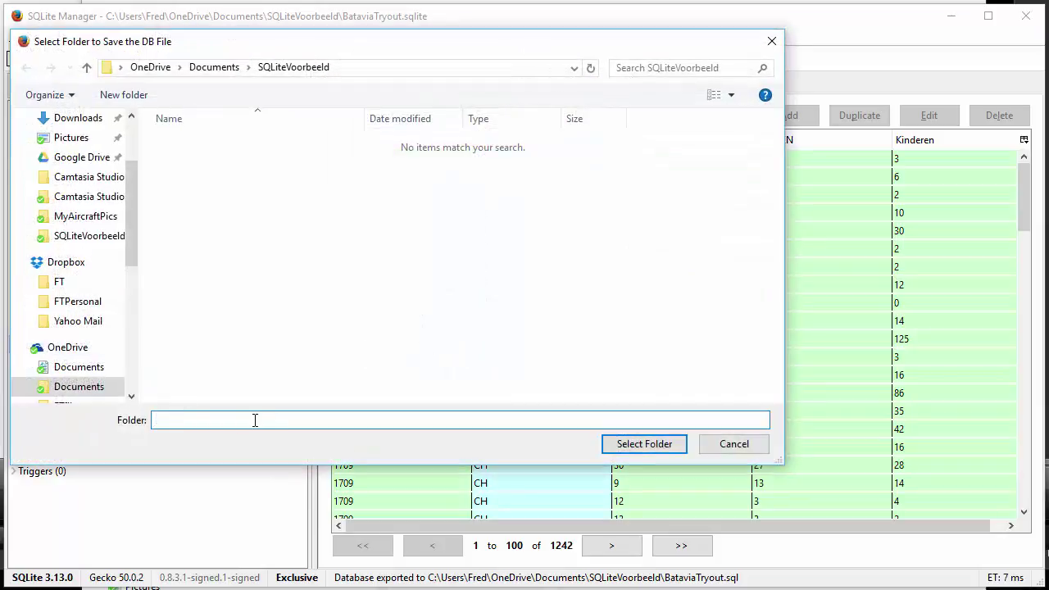
Choose the SQLiteVoorbeeld folder inside Documents as the save location for the new database
type("BataviaNew")
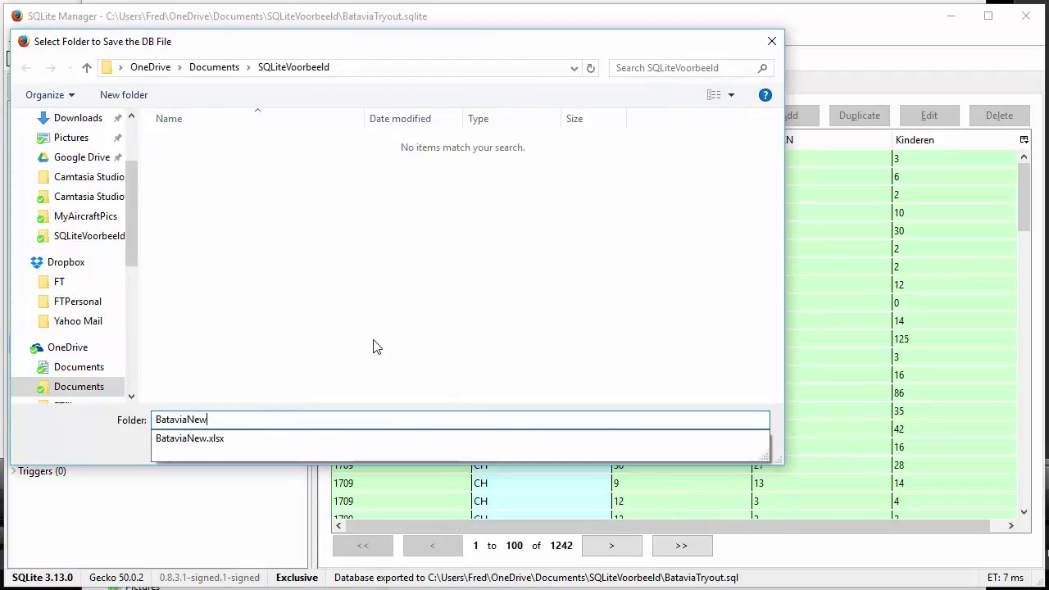
left_click(378, 340)
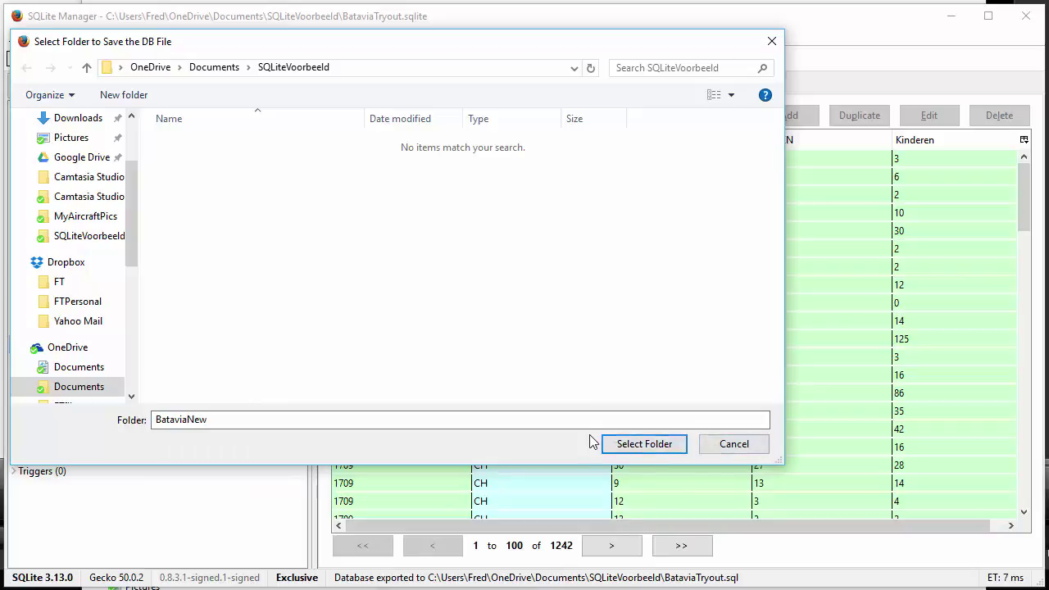
left_click(228, 69)
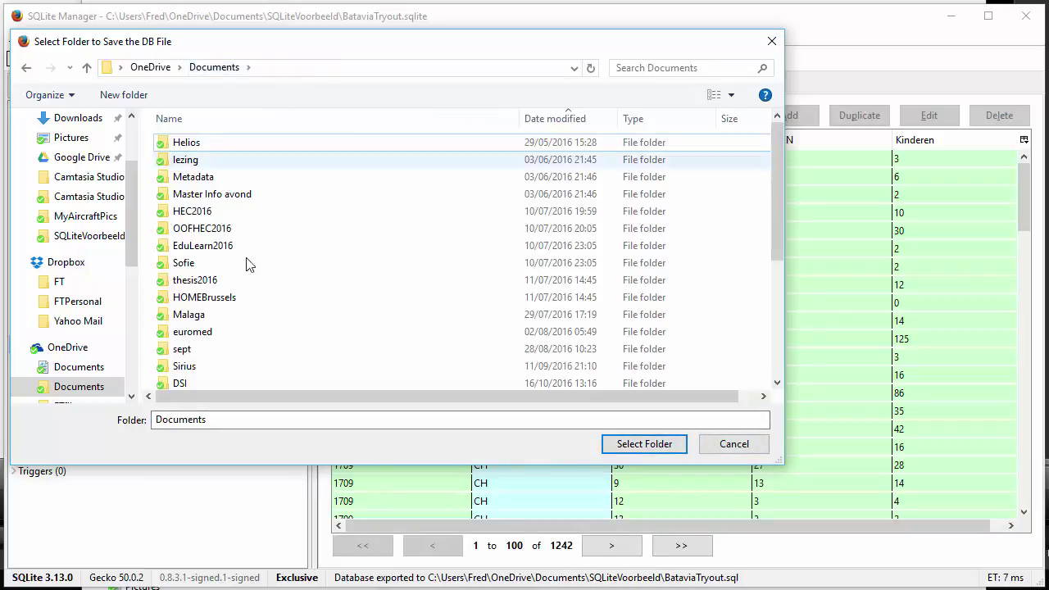
scroll(233, 369, "down", 4)
left_click(203, 381)
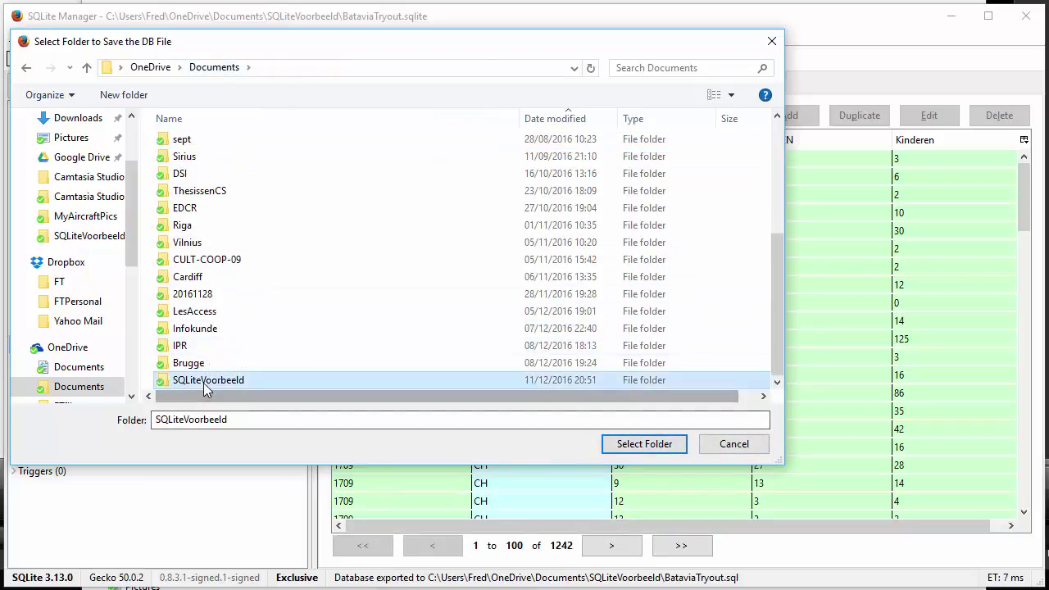
left_click(649, 446)
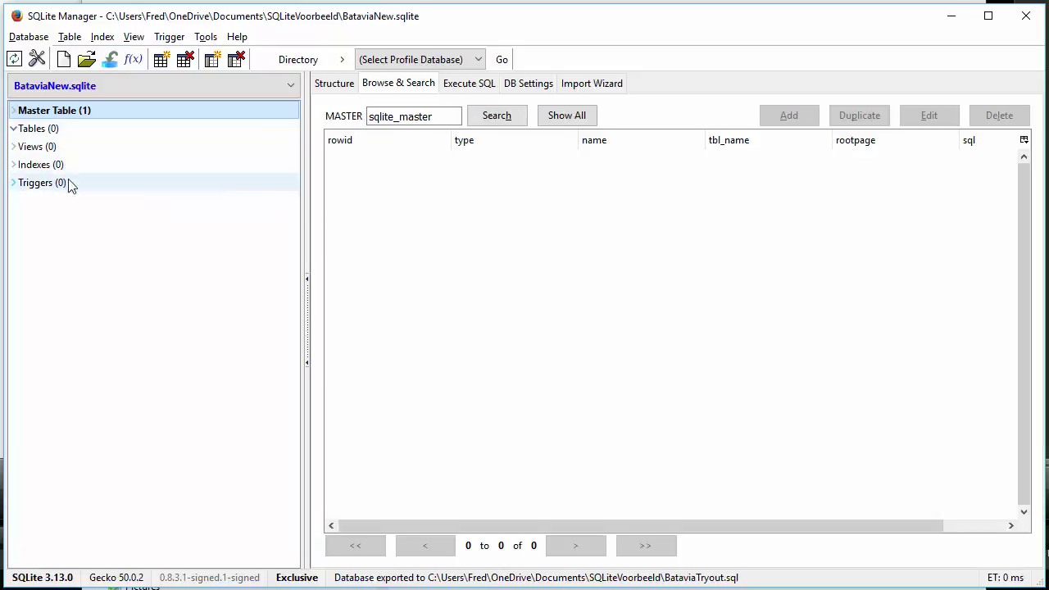
Set up a CSV import into the new database with Batavia.csv from the SQLiteVoorbeeld folder as the source file
left_click(29, 37)
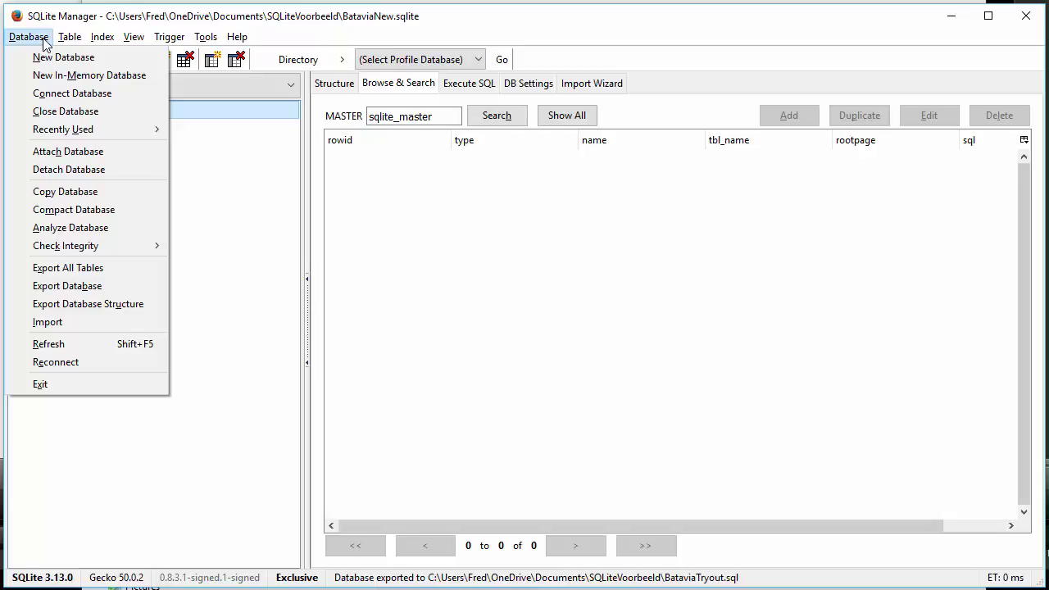
left_click(73, 322)
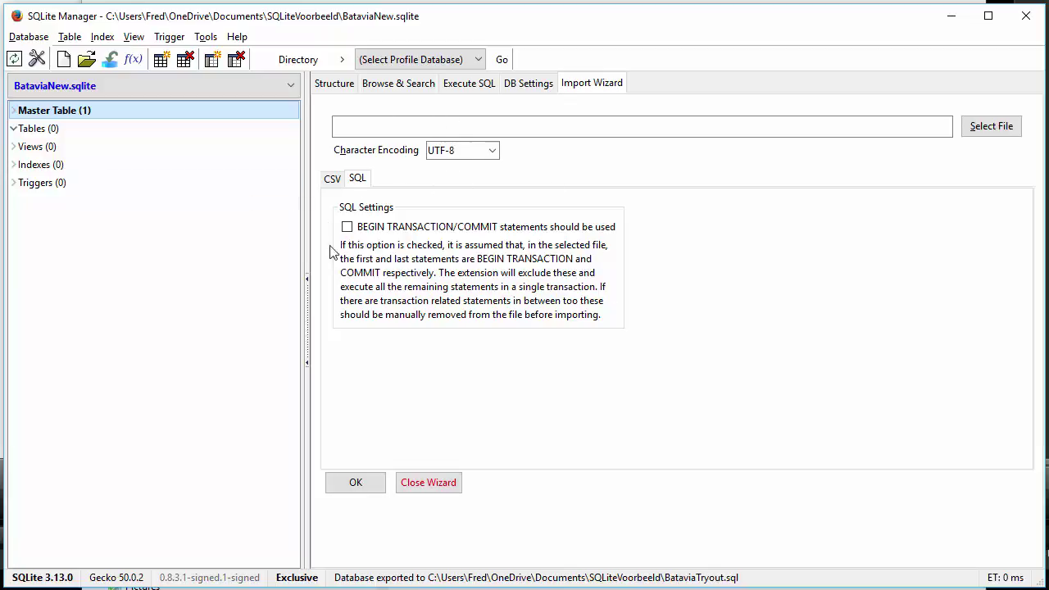
left_click(336, 182)
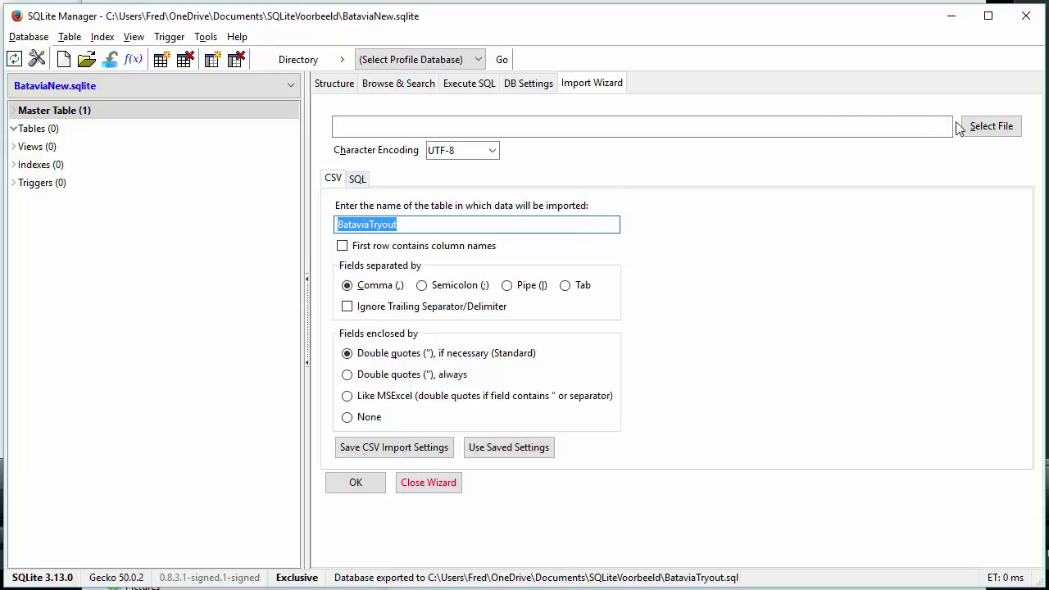
left_click(986, 130)
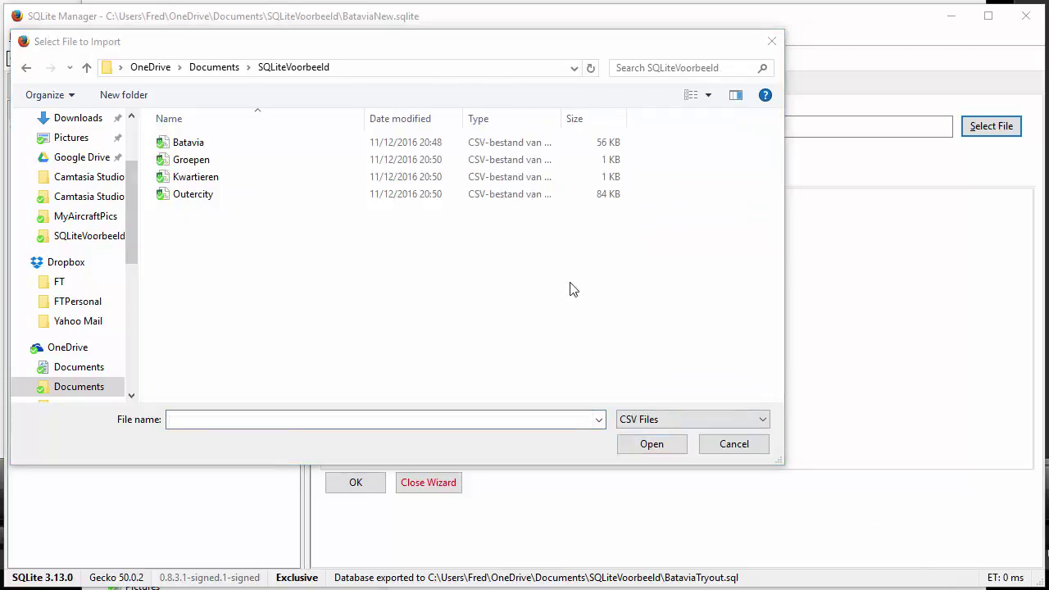
left_click(207, 146)
left_click(652, 455)
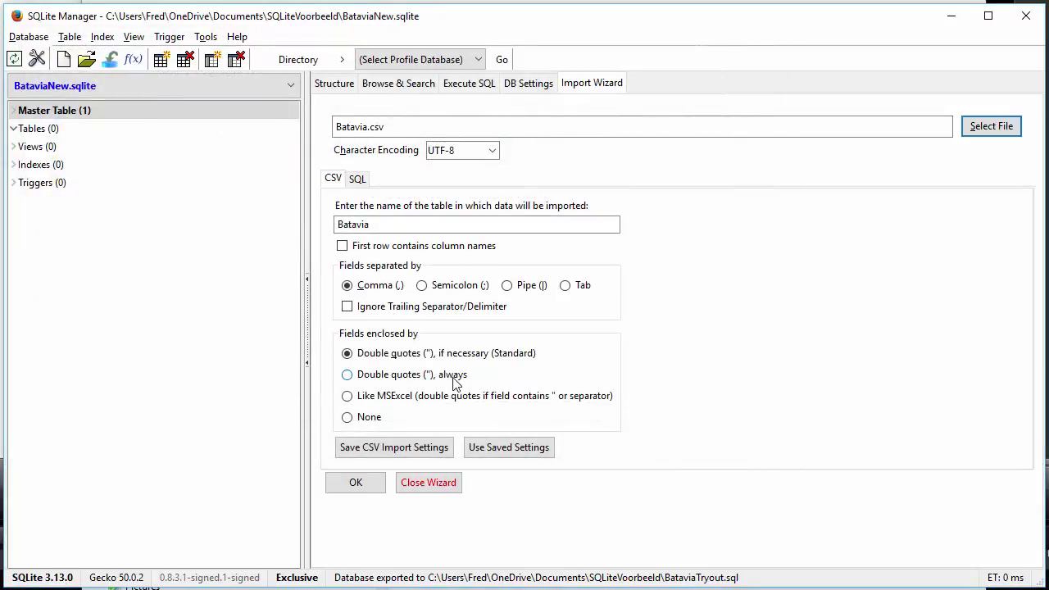
Import Batavia.csv with first-row column names and MSExcel-style field enclosure, choosing to modify the new Batavia table
left_click(348, 400)
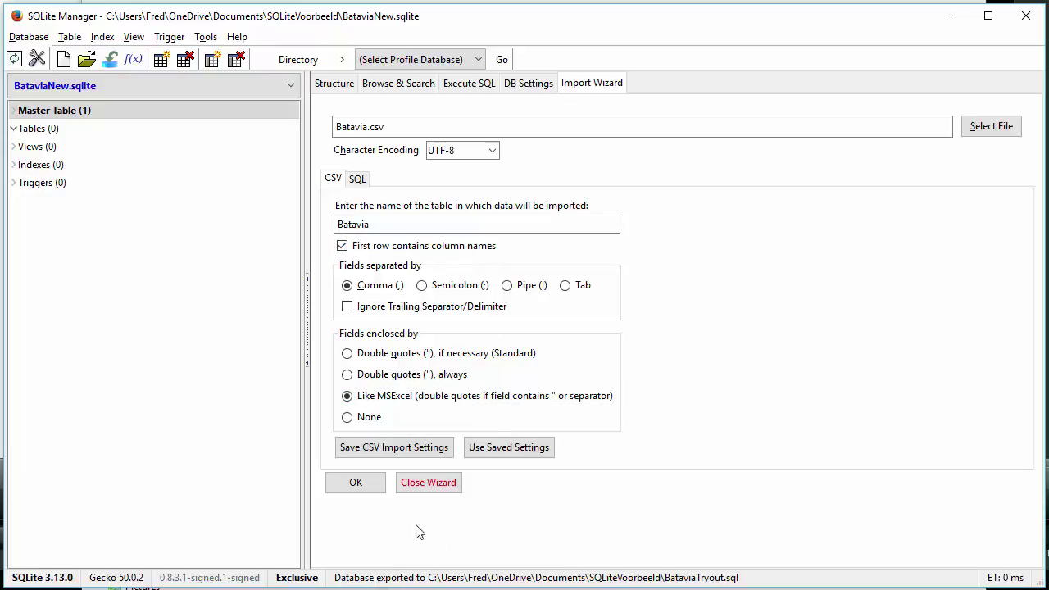
left_click(356, 482)
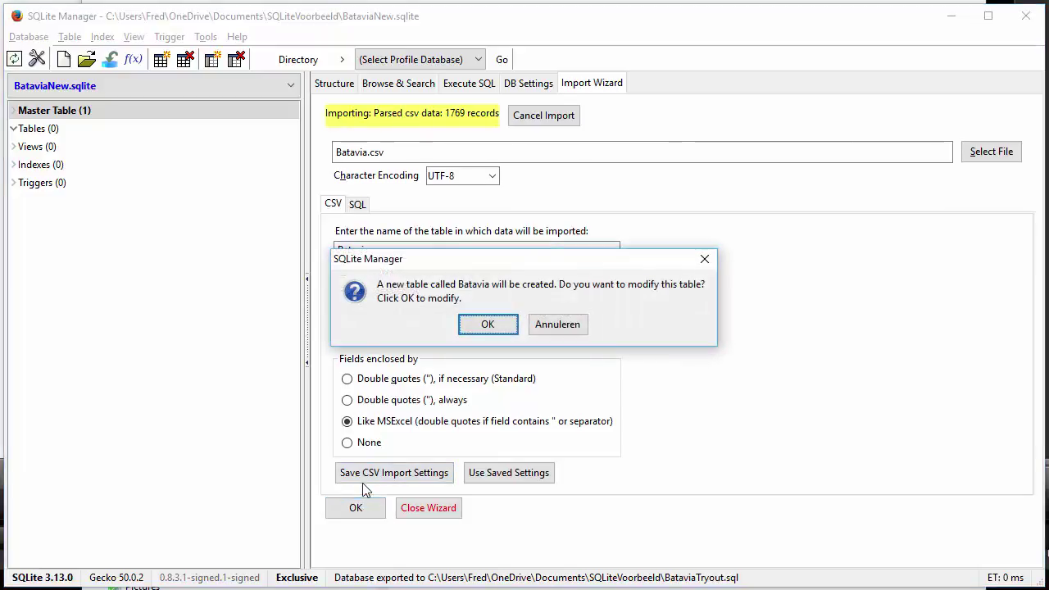
left_click(487, 324)
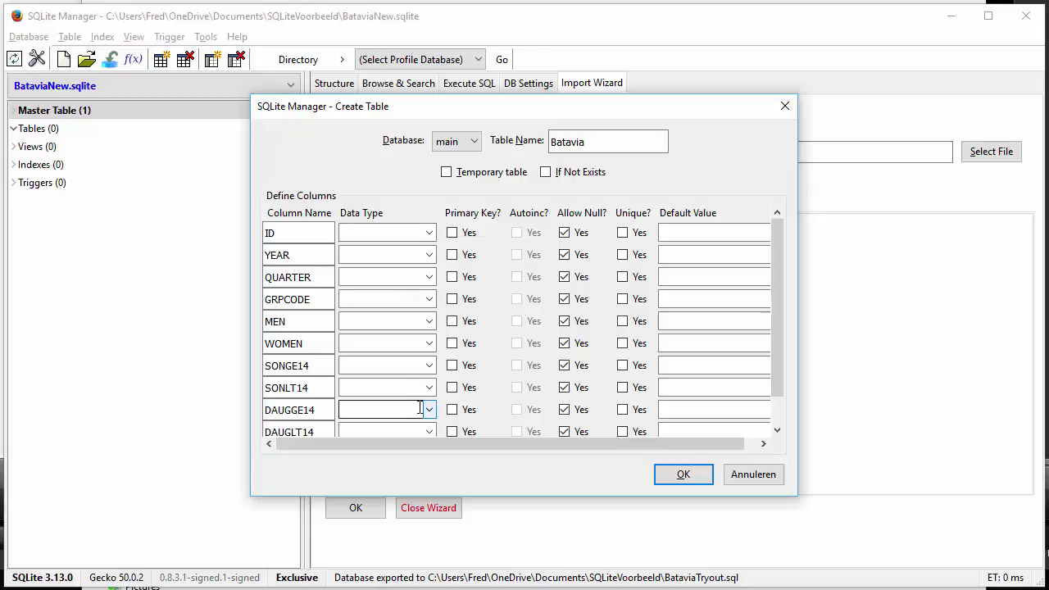
Set the data type of the ID, YEAR and QUARTER columns to INTEGER
left_click(429, 234)
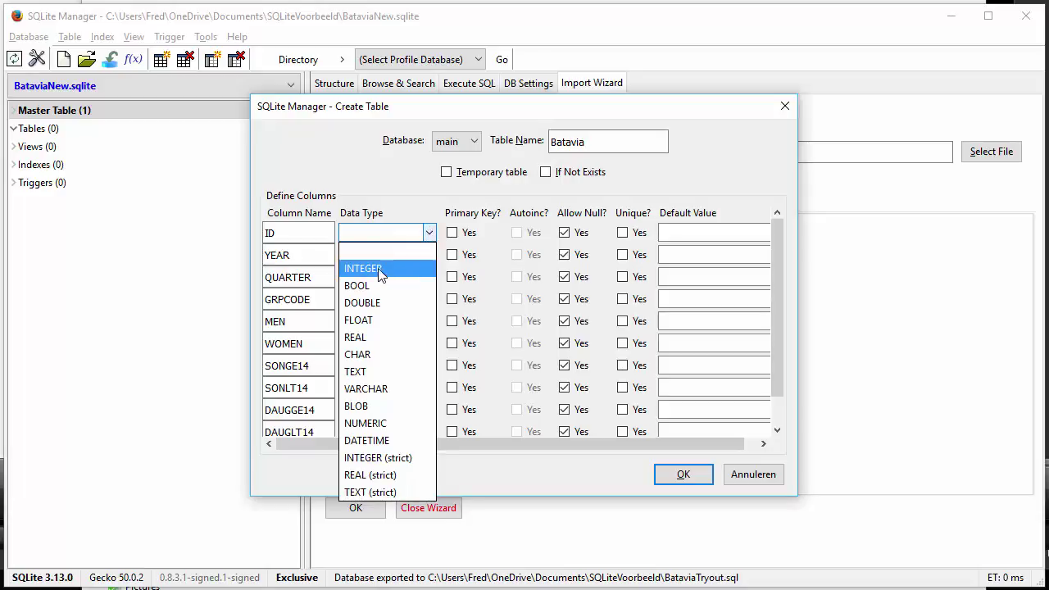
left_click(379, 270)
left_click(428, 256)
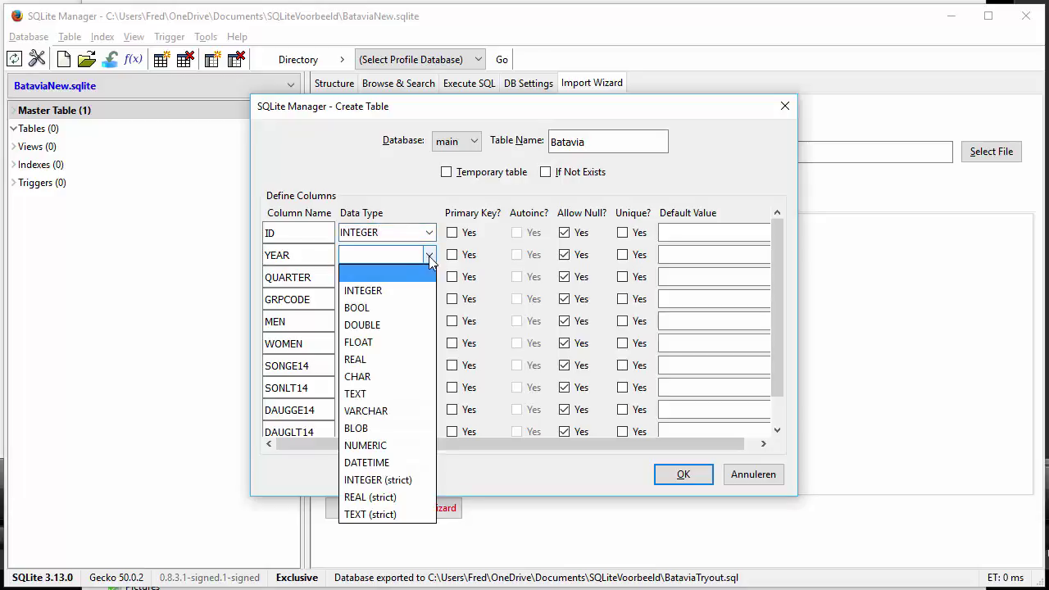
left_click(386, 290)
left_click(430, 278)
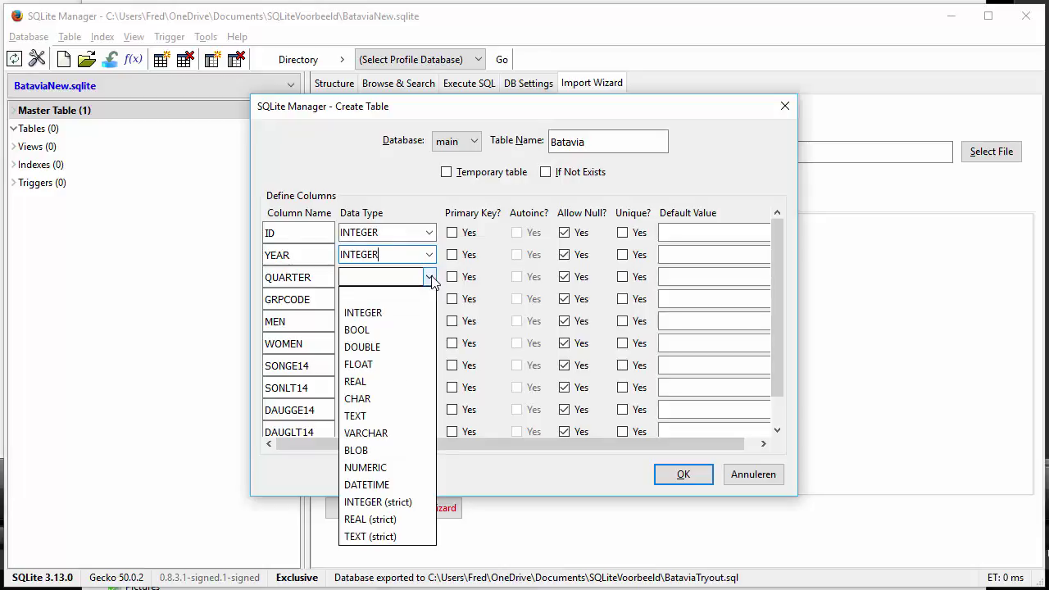
left_click(369, 314)
Set the data type of the MEN, WOMEN, SONGE14, SONLT14 and DAUGGE14 columns to INTEGER, leaving GRPCODE untyped
left_click(429, 321)
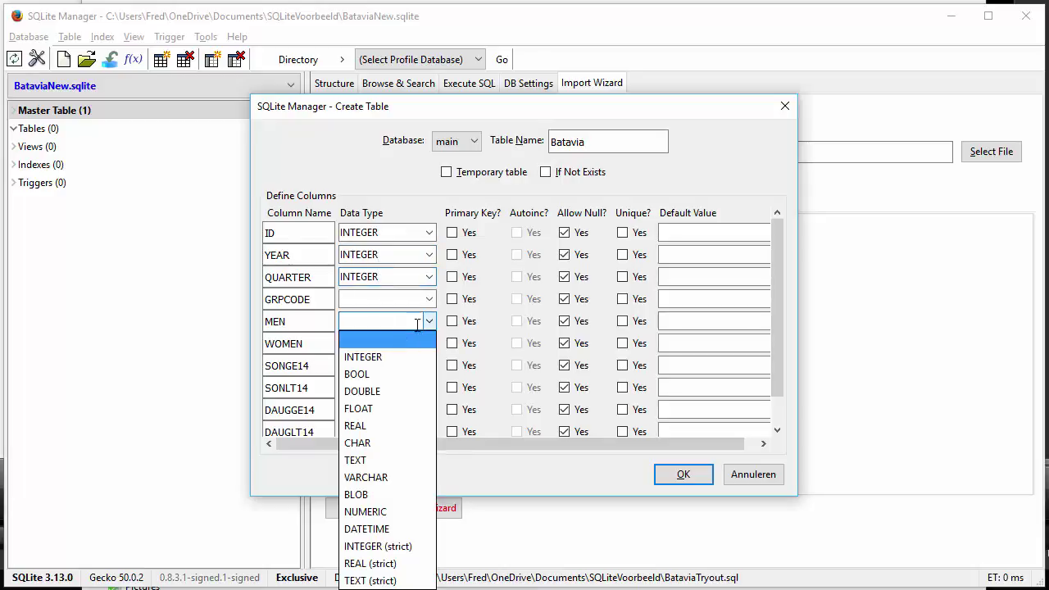
left_click(382, 355)
left_click(429, 343)
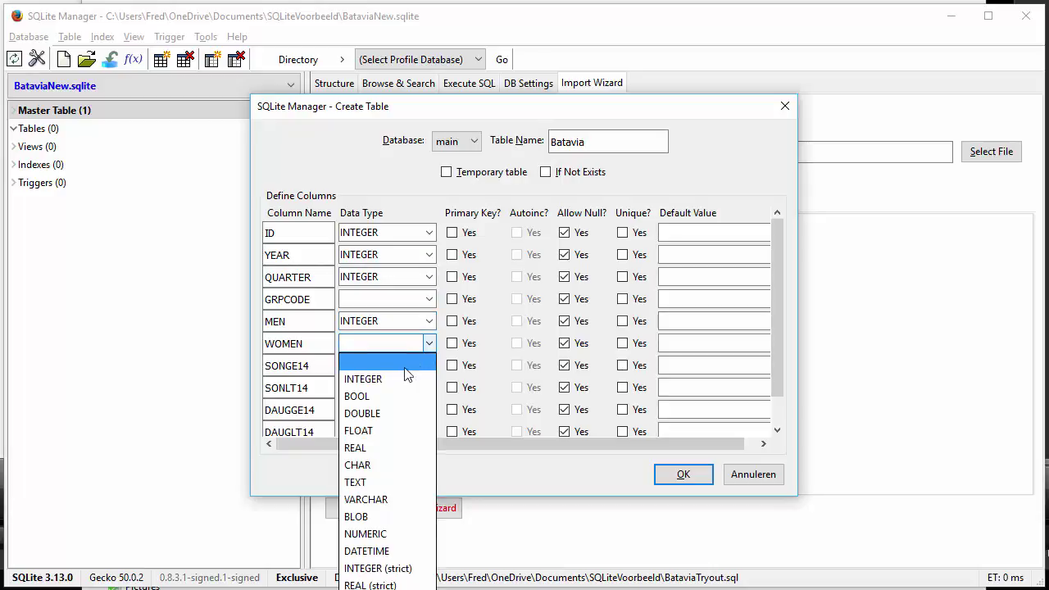
left_click(377, 378)
left_click(428, 366)
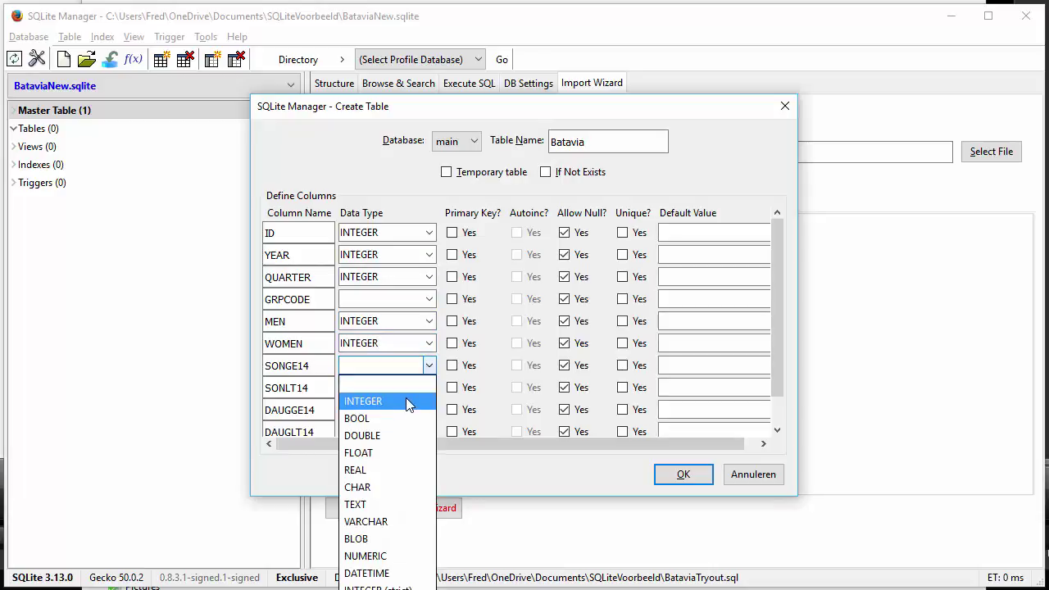
left_click(405, 397)
left_click(428, 387)
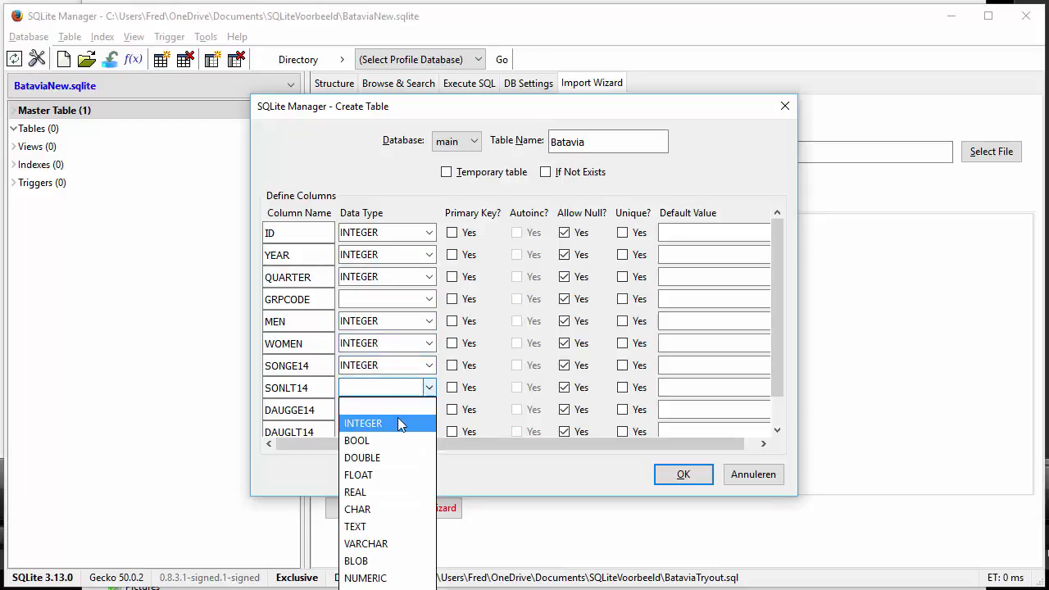
left_click(398, 423)
left_click(428, 409)
left_click(363, 445)
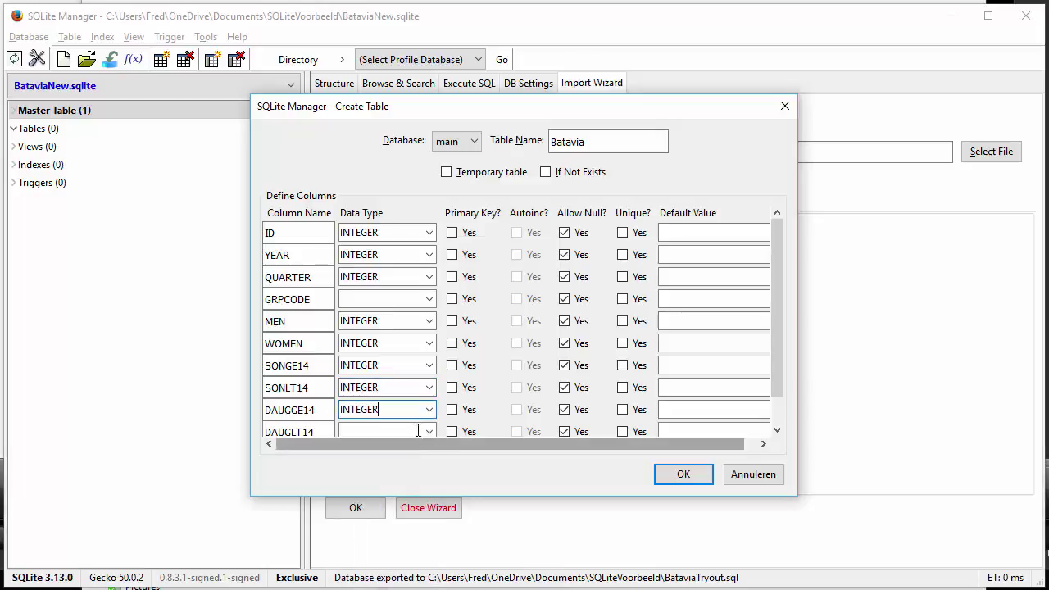
Set the data type of the DAUGLT14 and CHILD columns to INTEGER
scroll(426, 426, "down", 1)
left_click(431, 408)
left_click(431, 406)
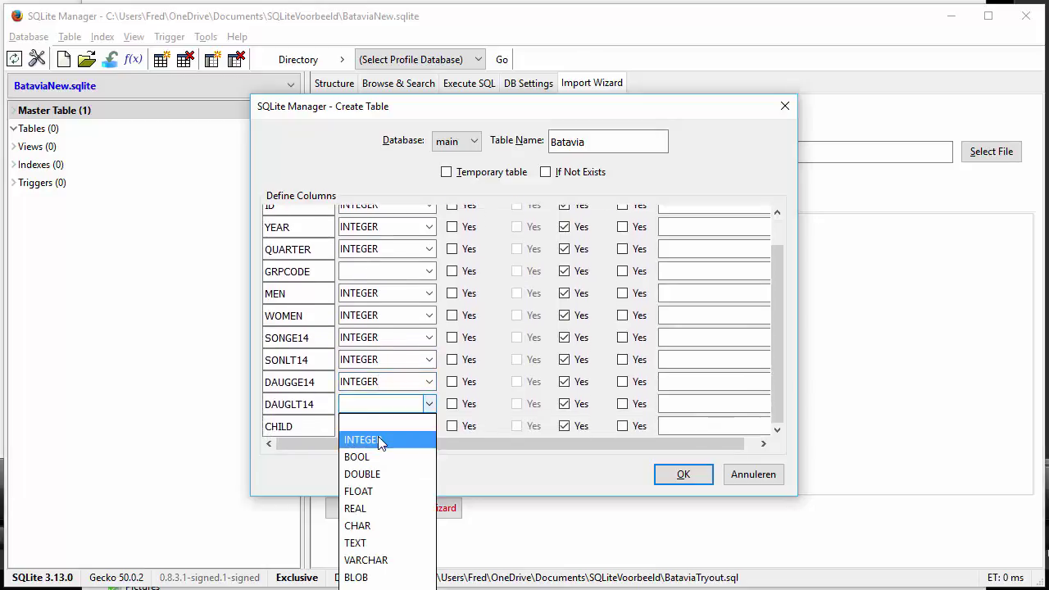
left_click(378, 436)
left_click(428, 426)
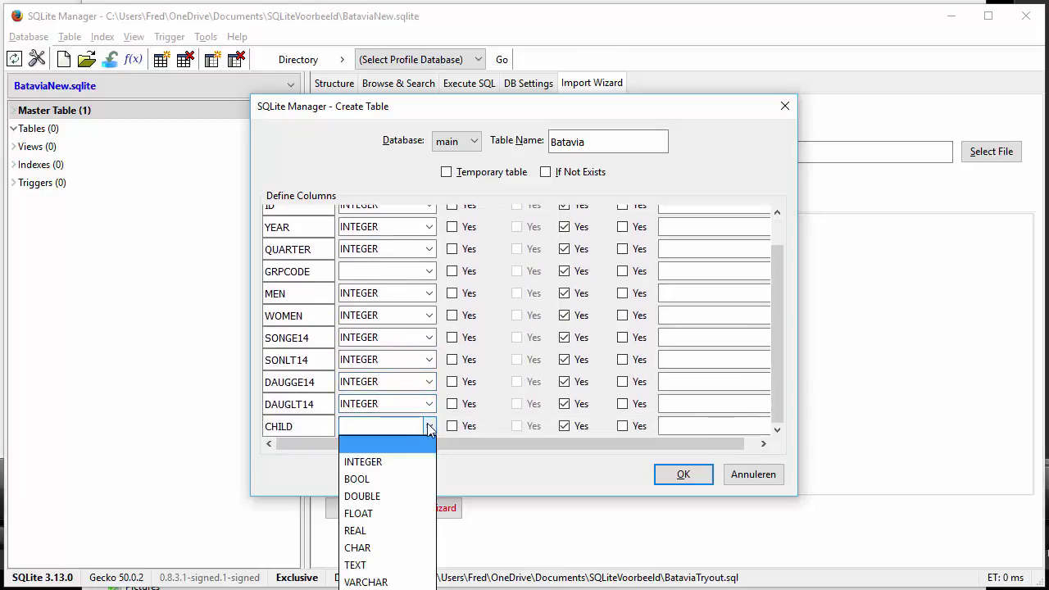
left_click(386, 459)
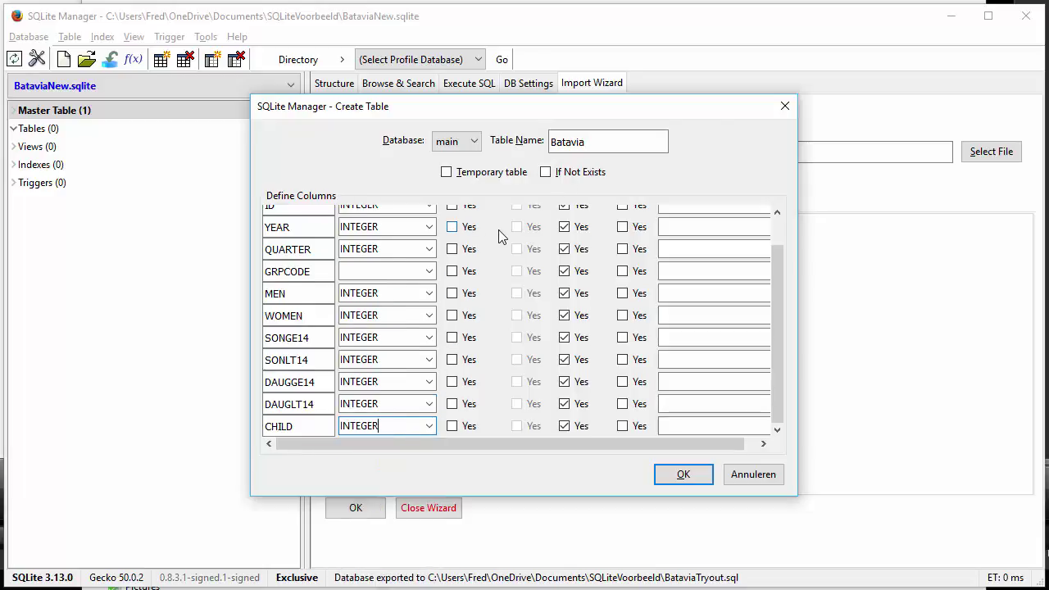
Make ID a unique, autoincrementing primary key without nulls, and carry out the Batavia data import
scroll(499, 234, "up", 1)
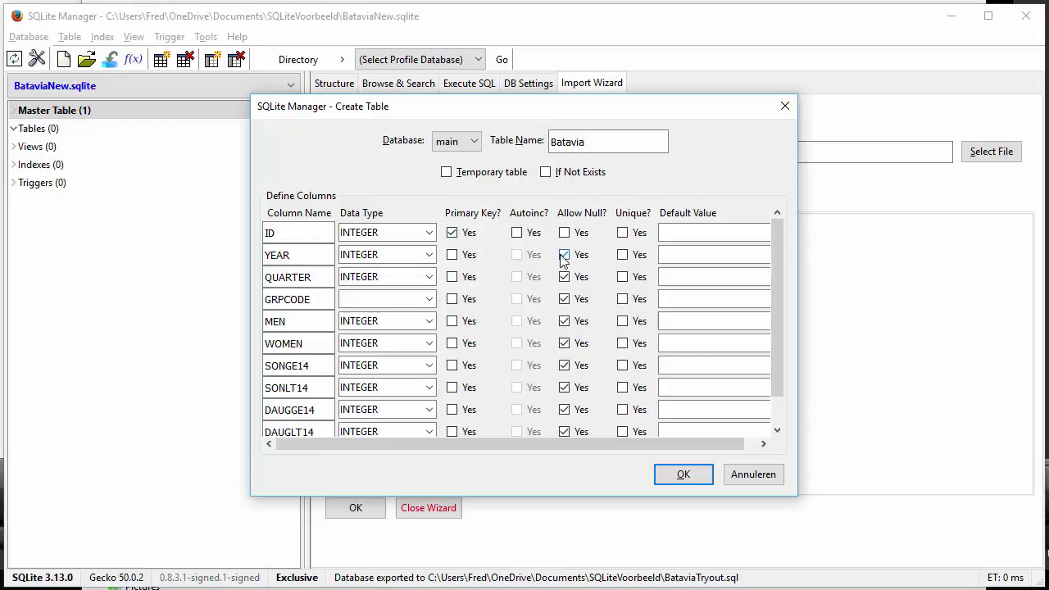
left_click(519, 235)
left_click(679, 475)
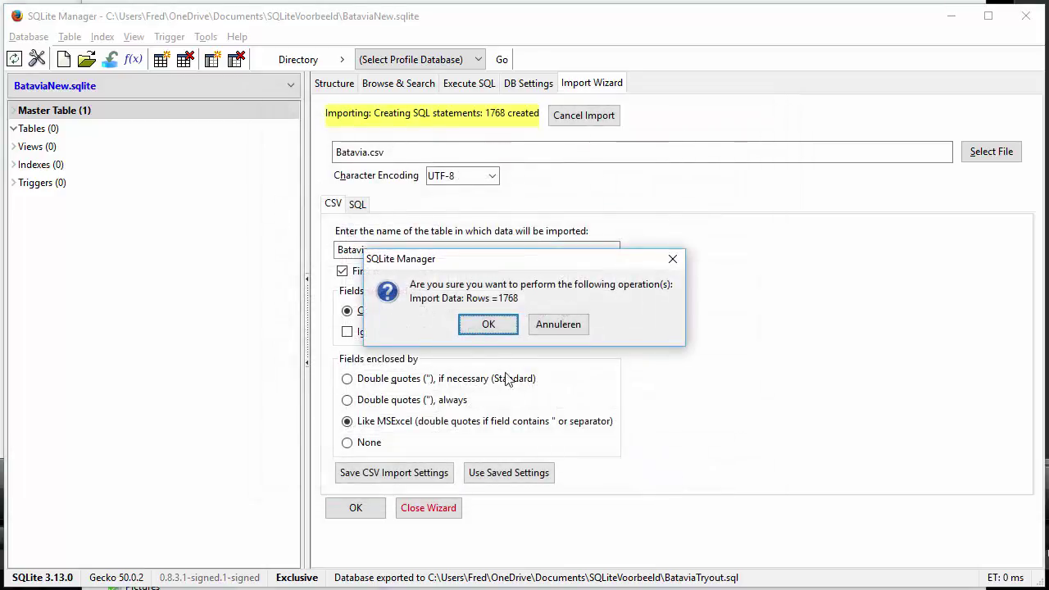
left_click(490, 327)
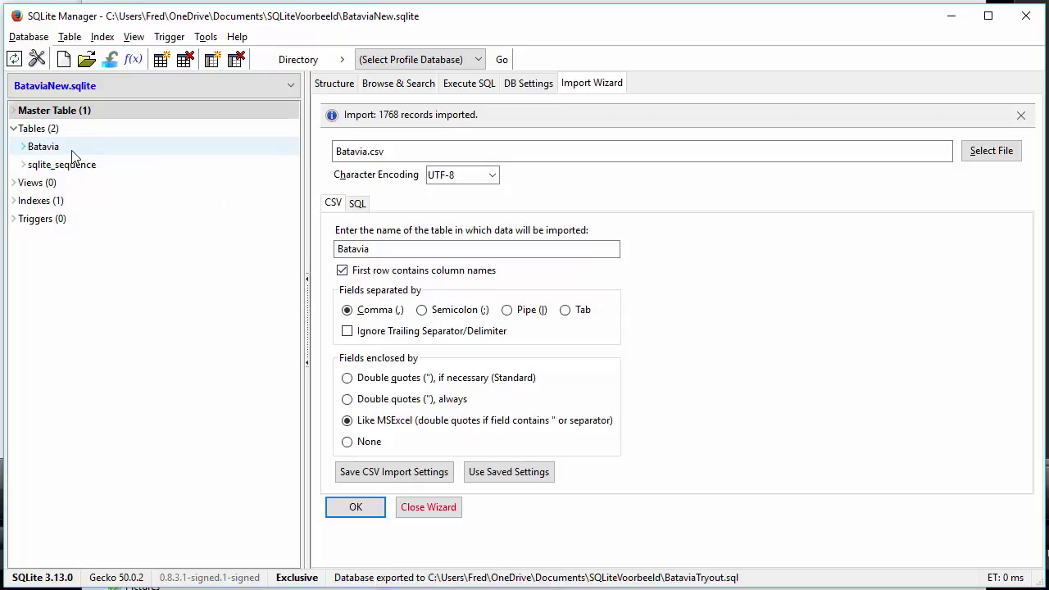
Review the structure of the imported Batavia table and browse its records across all columns
left_click(72, 151)
left_click(336, 85)
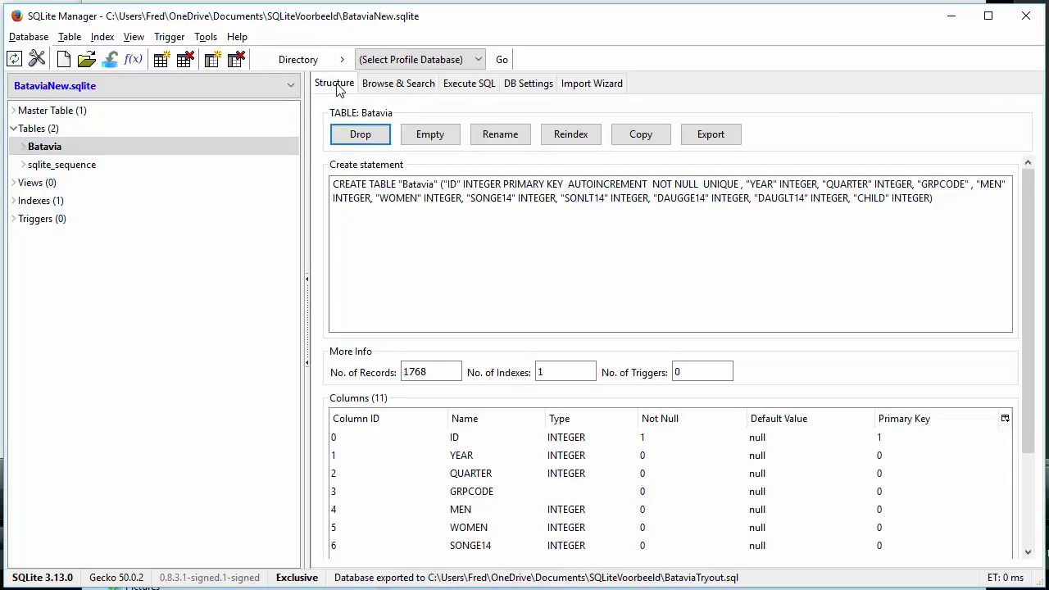
scroll(527, 269, "down", 3)
scroll(526, 270, "up", 3)
left_click(417, 85)
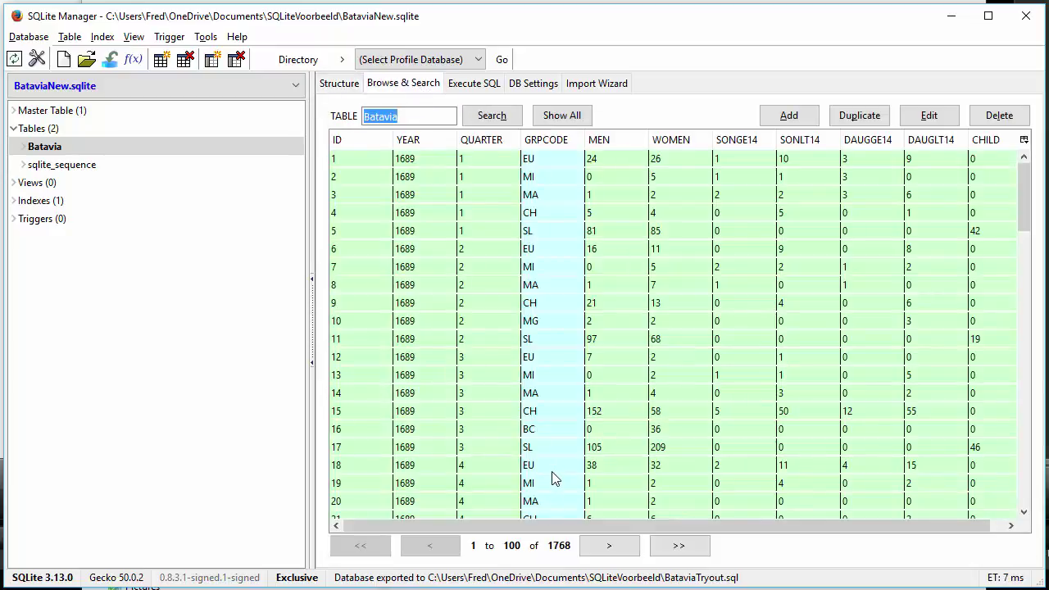
left_click_drag(686, 529, 781, 536)
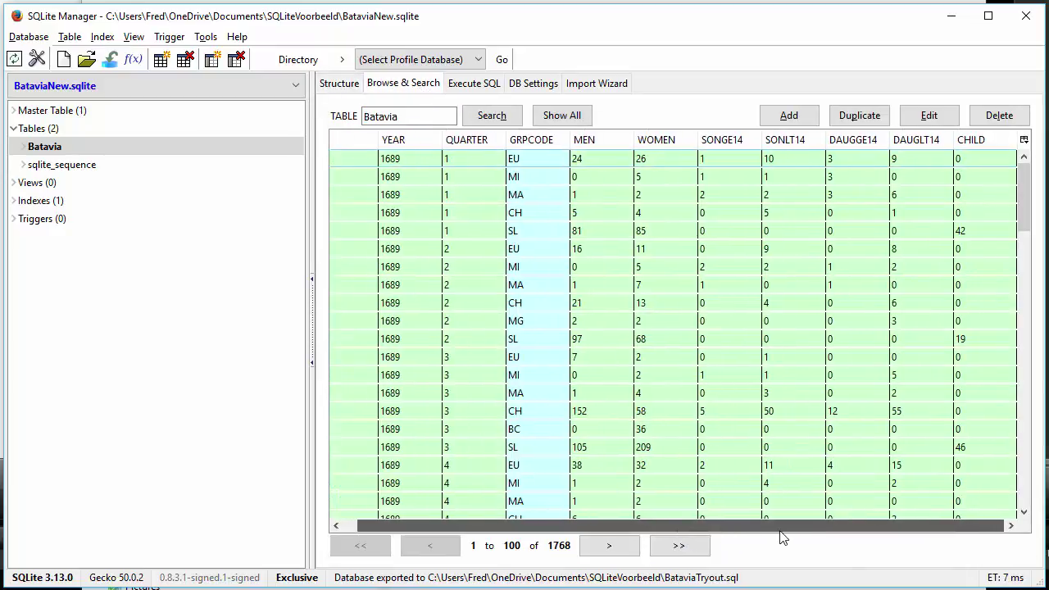
left_click_drag(638, 529, 606, 530)
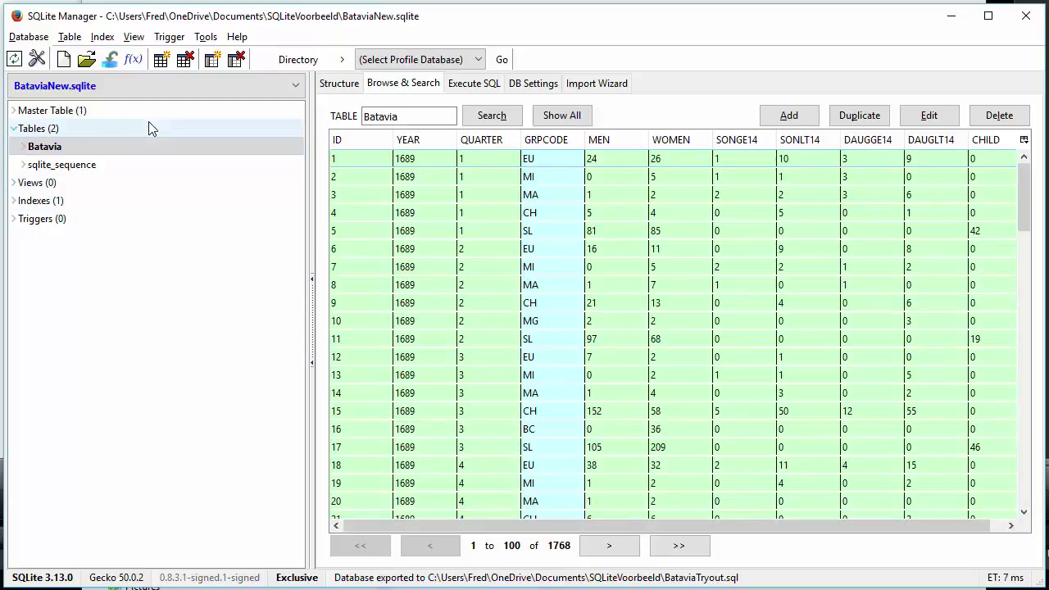
Set up another CSV import into the database with Groepen.csv as the source file
left_click(39, 43)
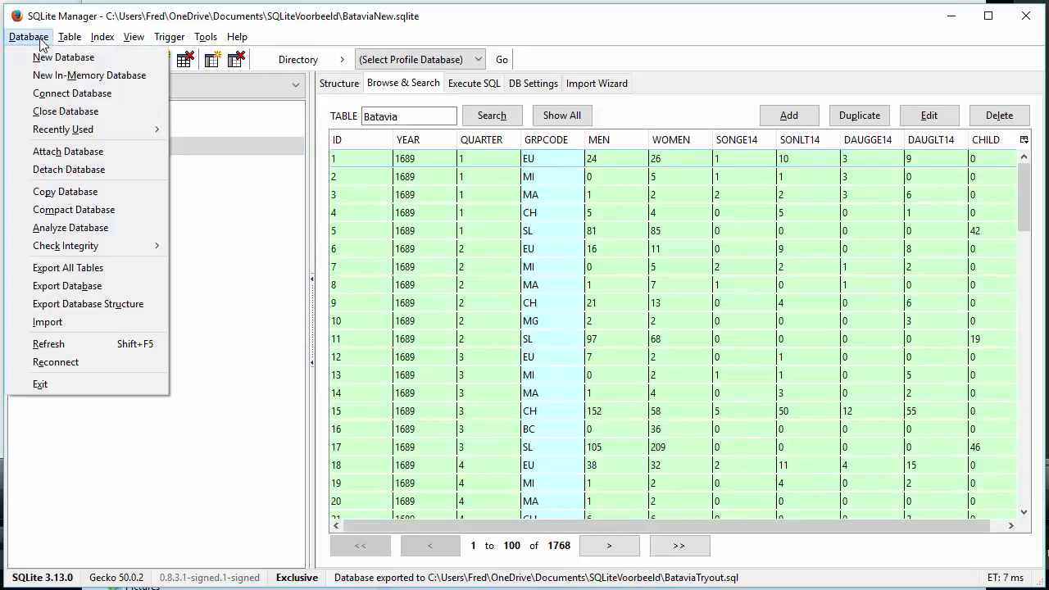
left_click(79, 323)
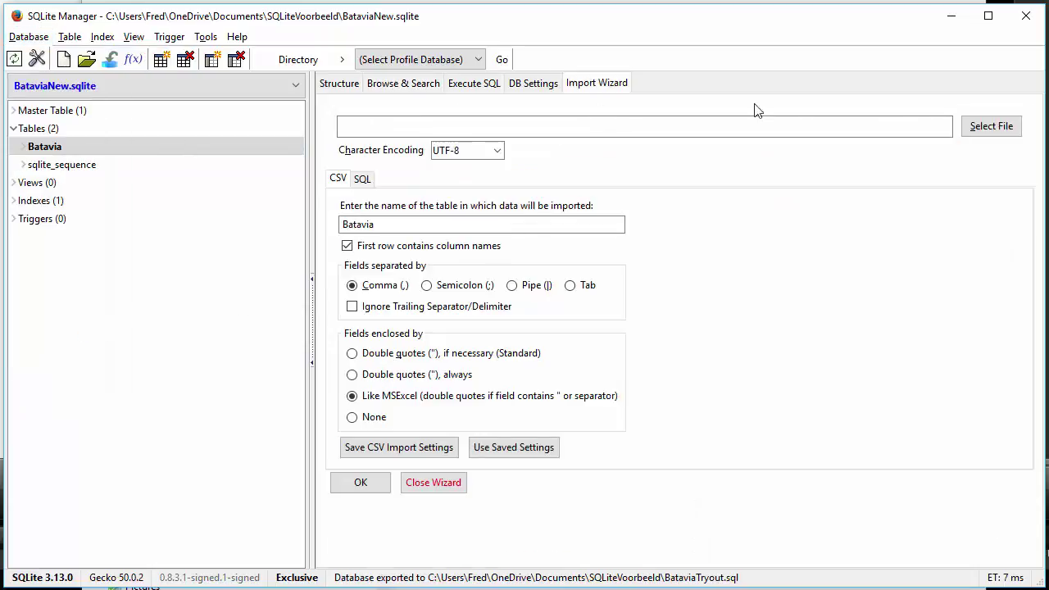
left_click(985, 126)
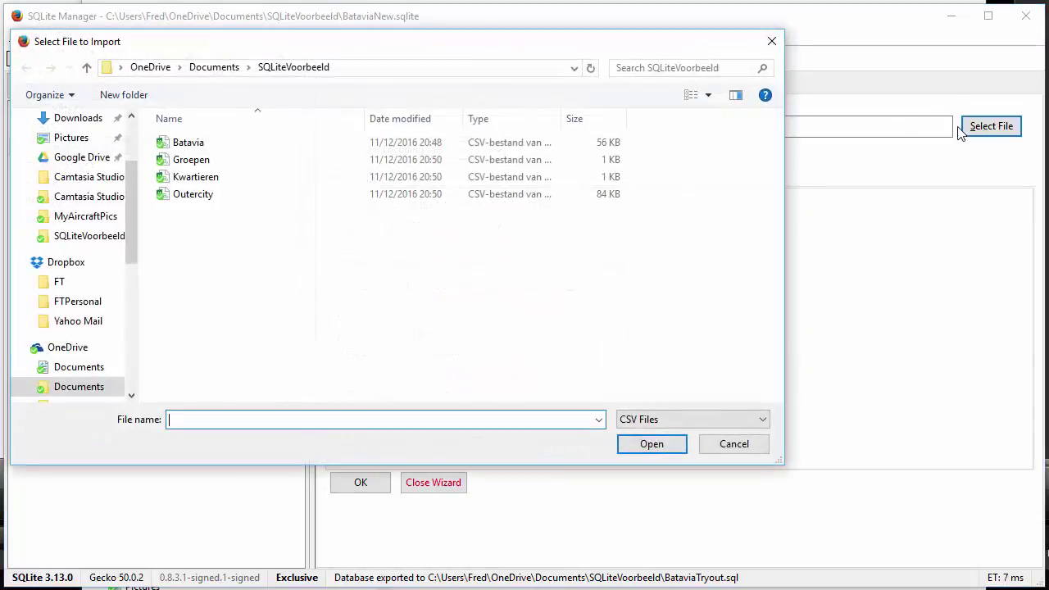
left_click(196, 161)
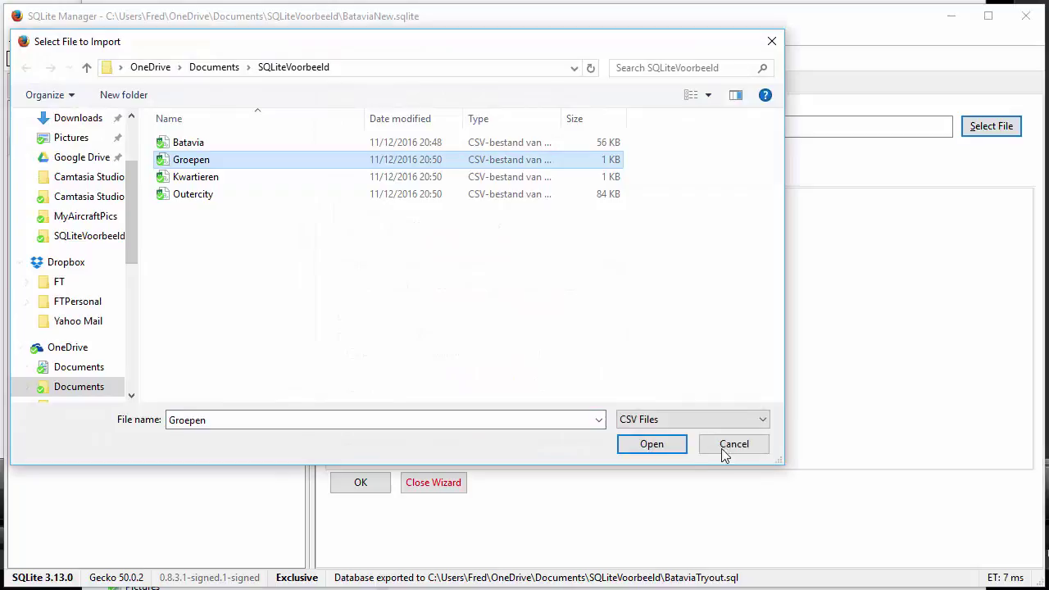
left_click(664, 447)
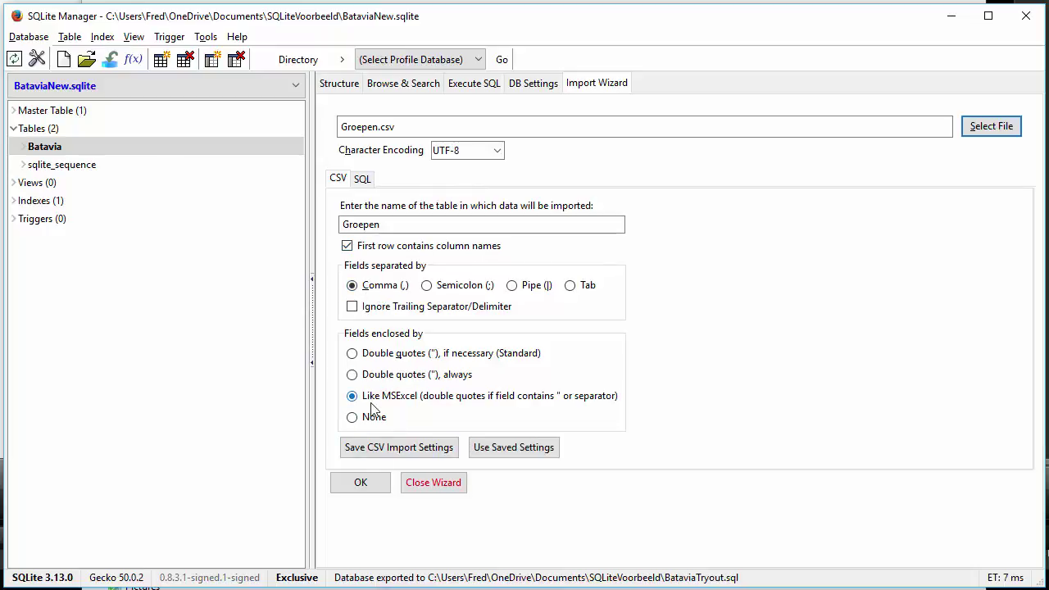
Start the Groepen import, choose to modify the new table, and make GRPCODE a unique primary key without nulls
left_click(363, 486)
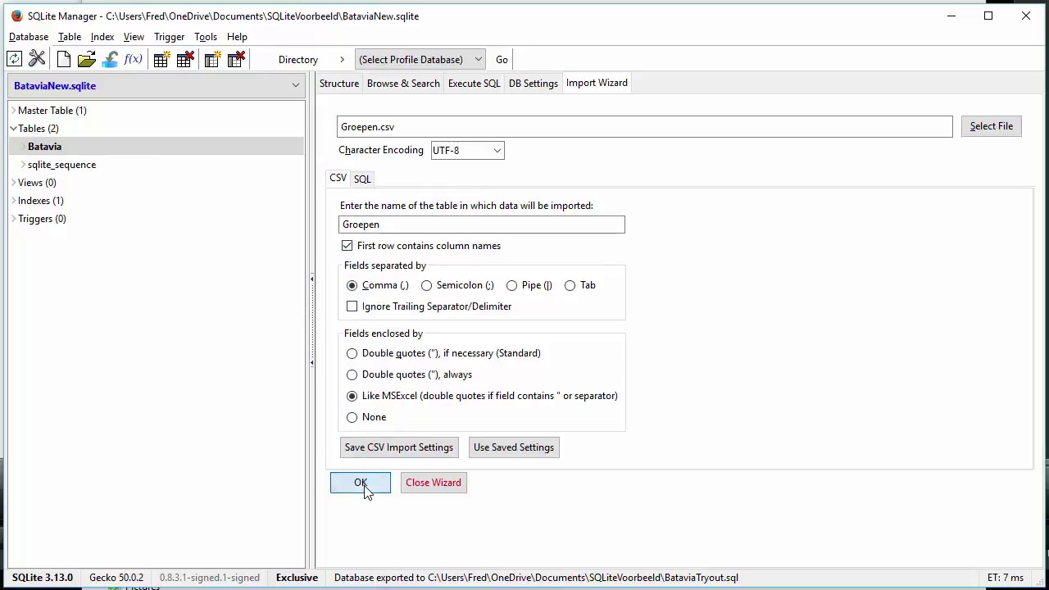
left_click(488, 324)
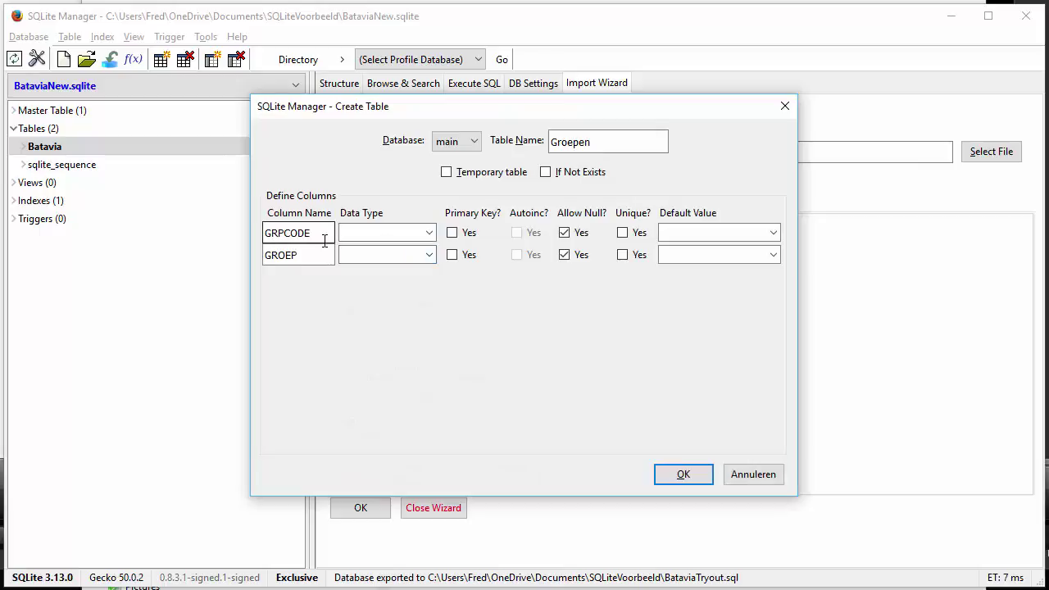
left_click(453, 233)
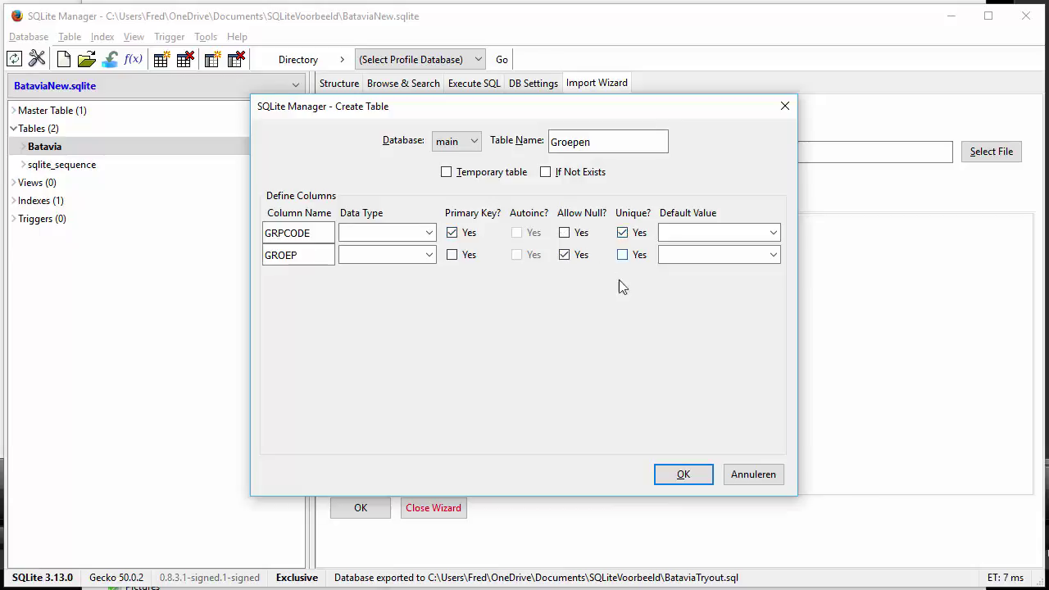
Accept the Groepen table definition to import its data, and browse the Groepen table's records
left_click(684, 477)
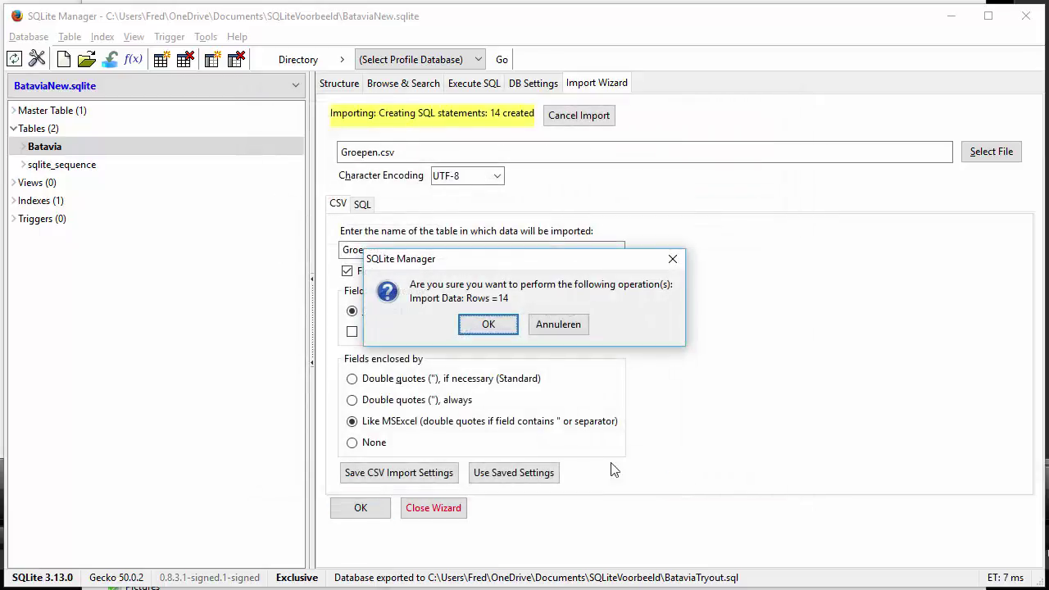
left_click(508, 330)
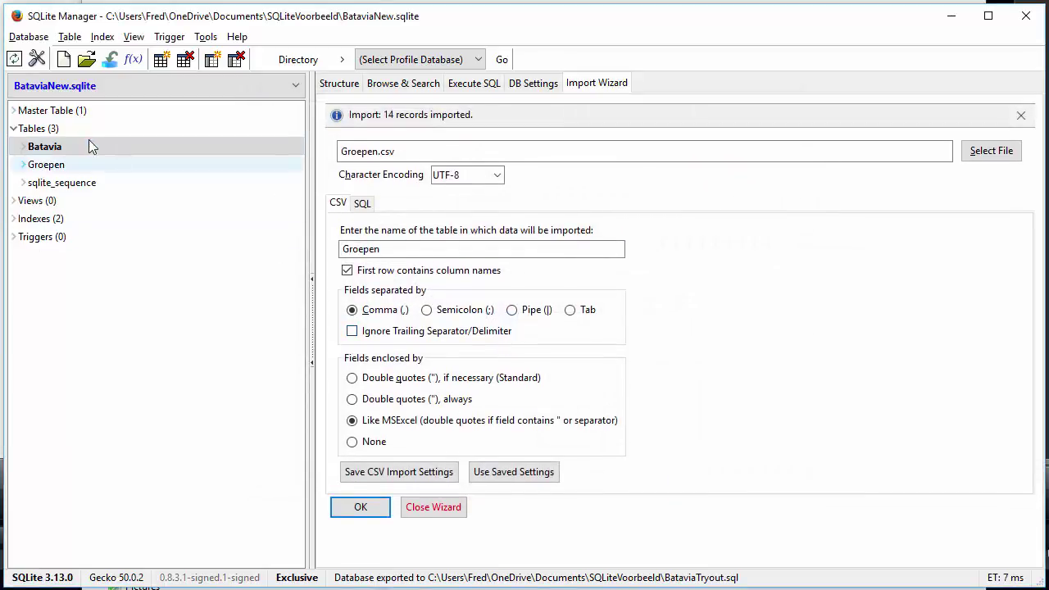
left_click(61, 167)
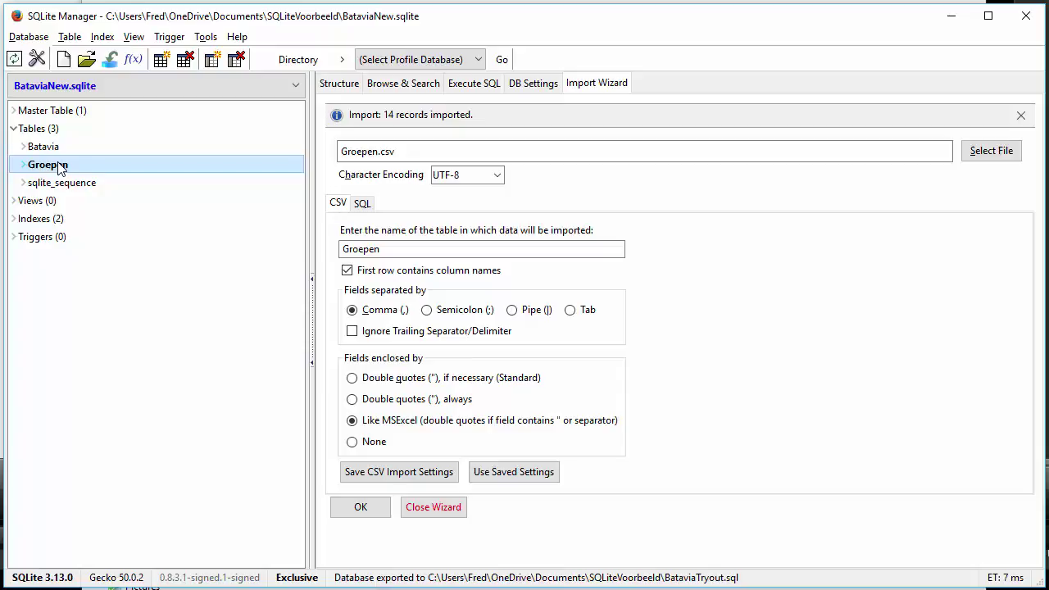
left_click(409, 89)
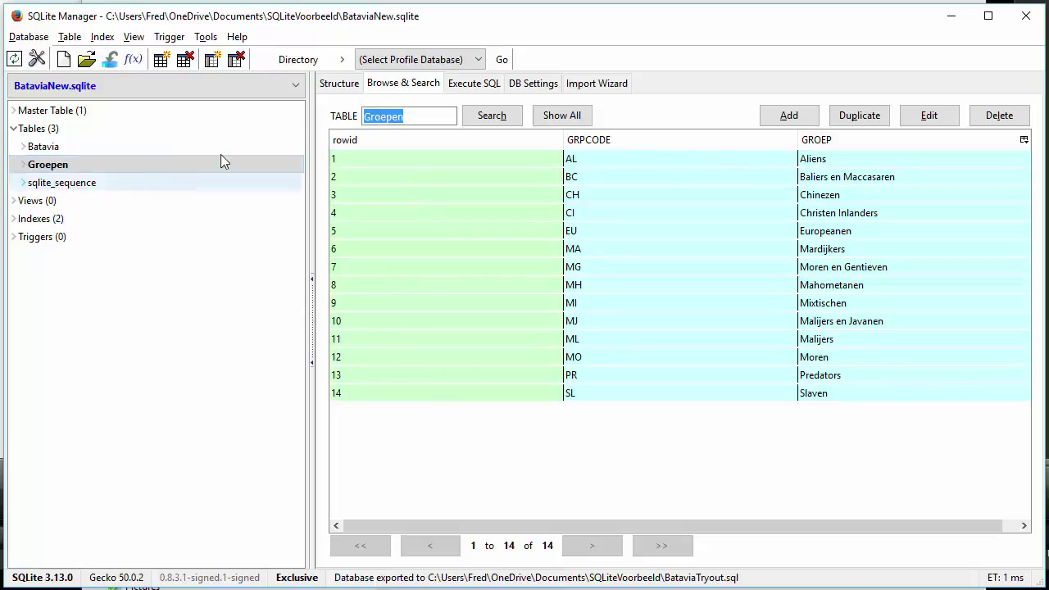
Set up a CSV import into the database with Kwartieren.csv as the source file
left_click(29, 37)
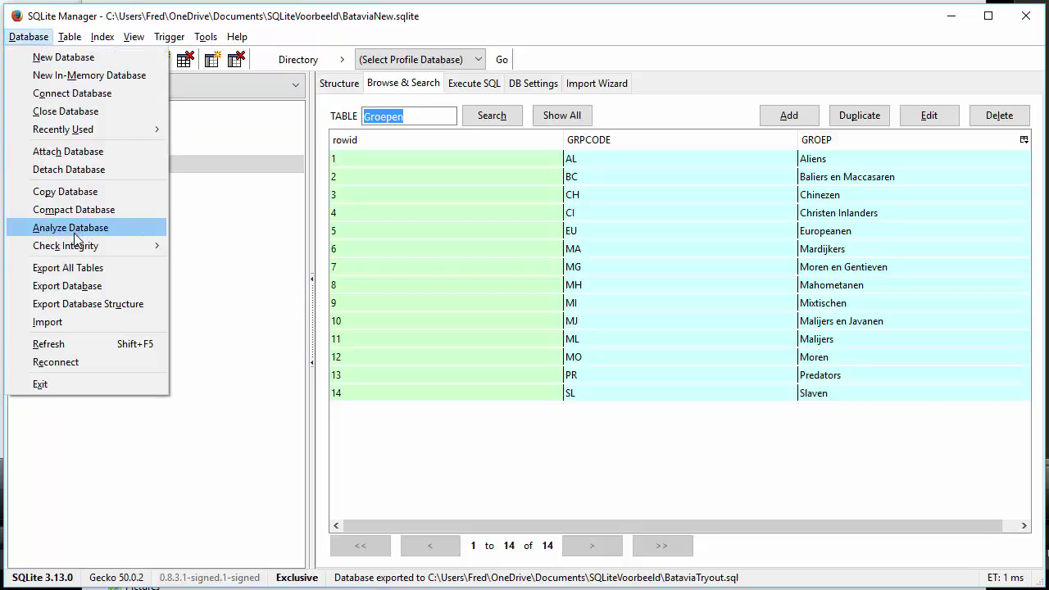
left_click(61, 323)
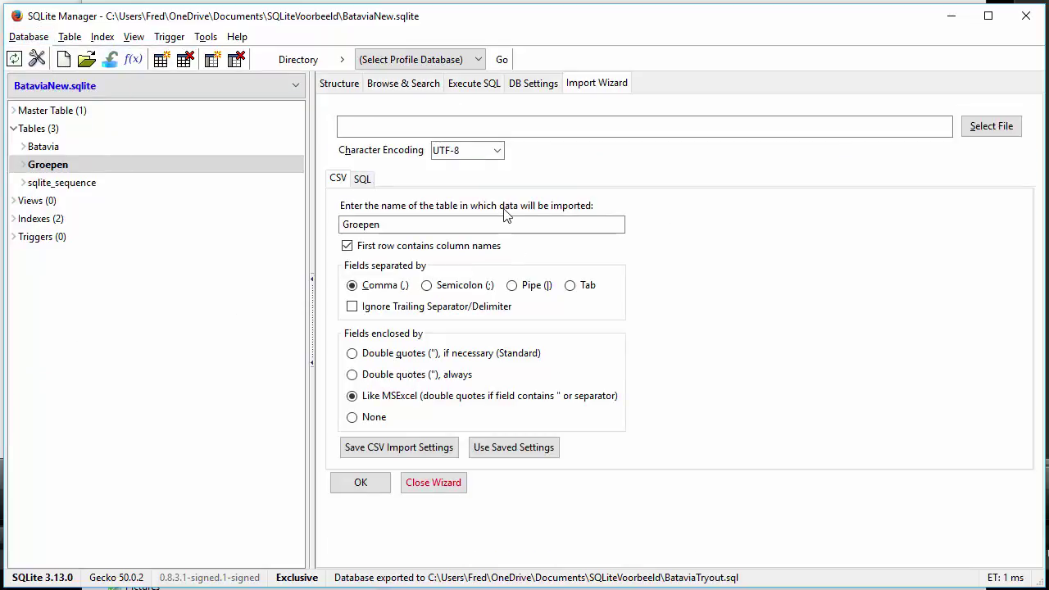
left_click(991, 131)
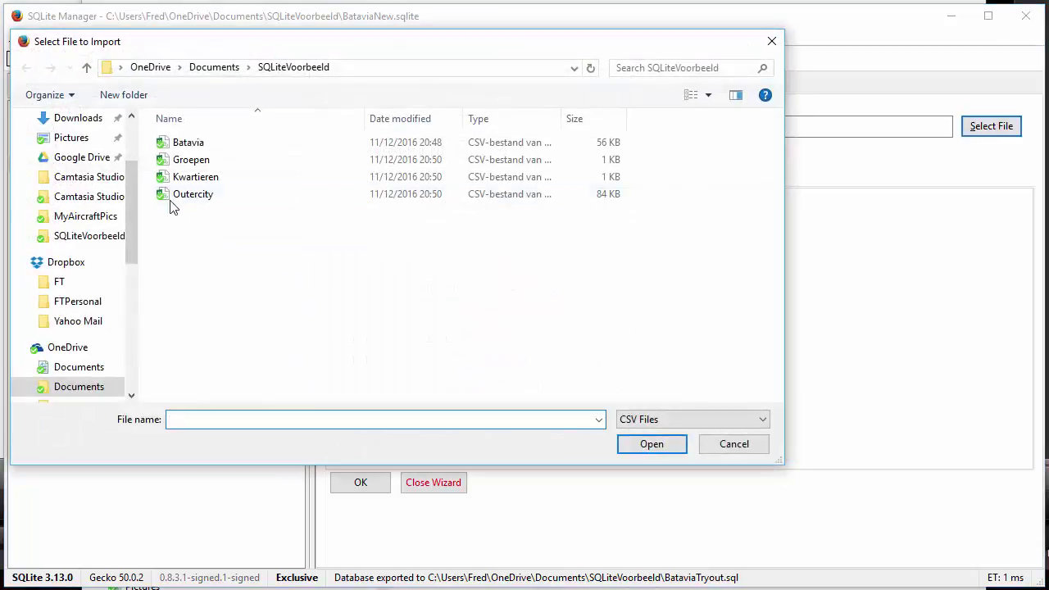
left_click(197, 177)
left_click(655, 444)
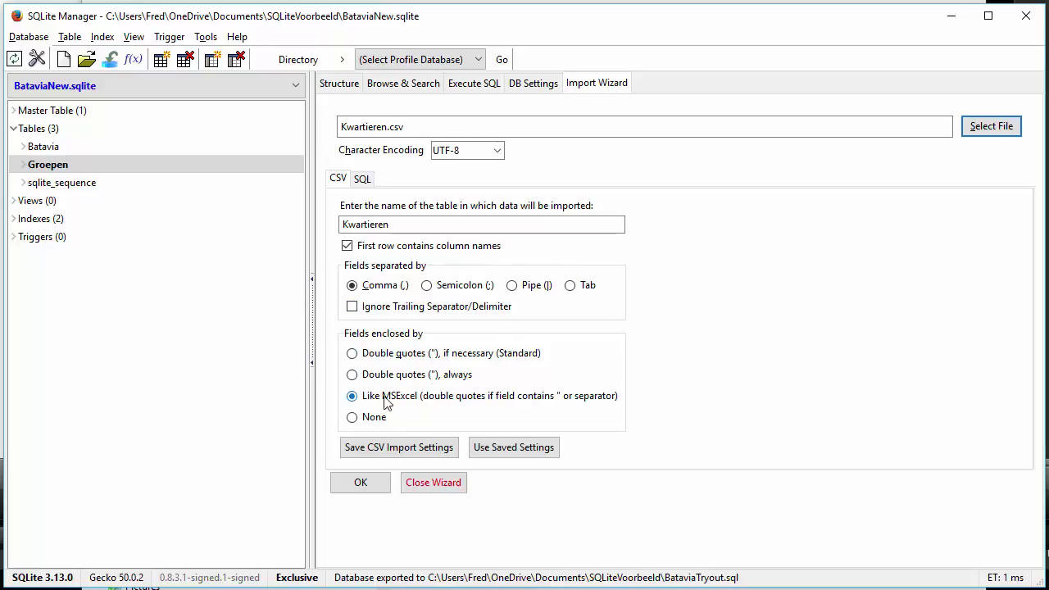
Start the Kwartieren import, choose to modify the new table, and make QUARTER an INTEGER, autoincrementing, unique primary key
left_click(373, 489)
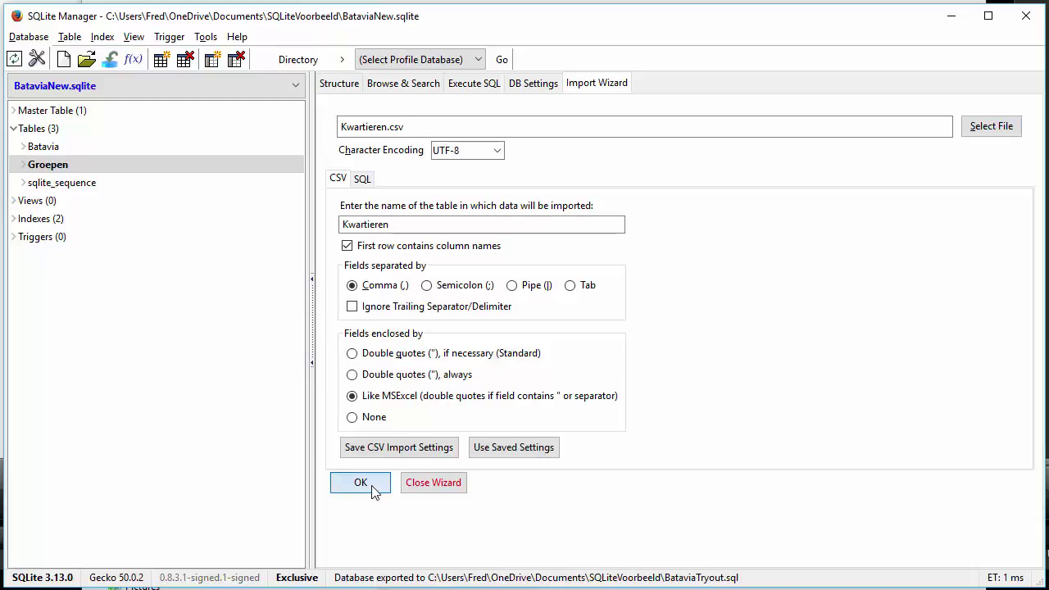
left_click(488, 325)
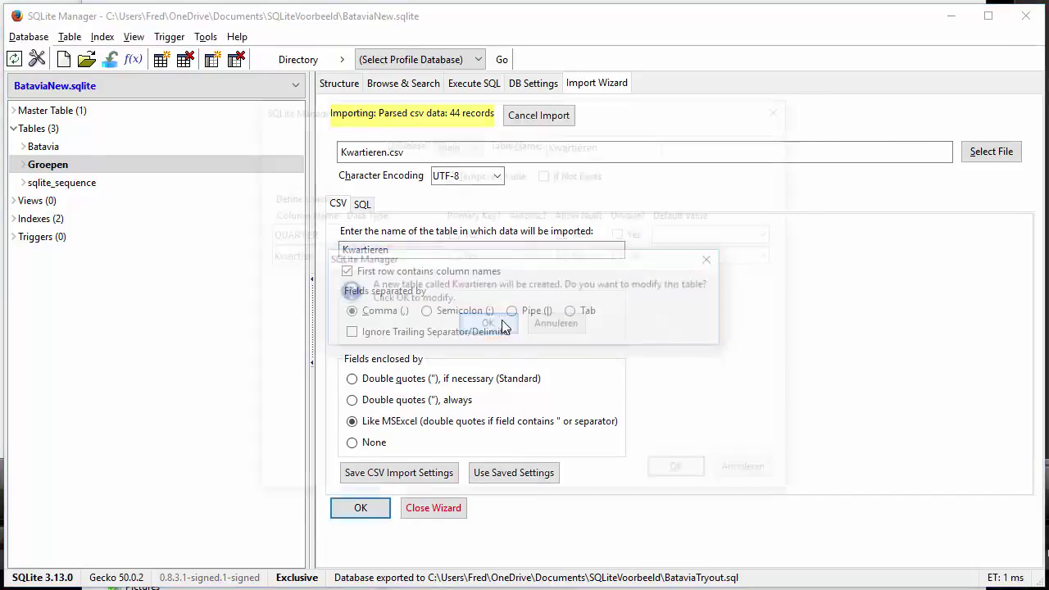
left_click(429, 234)
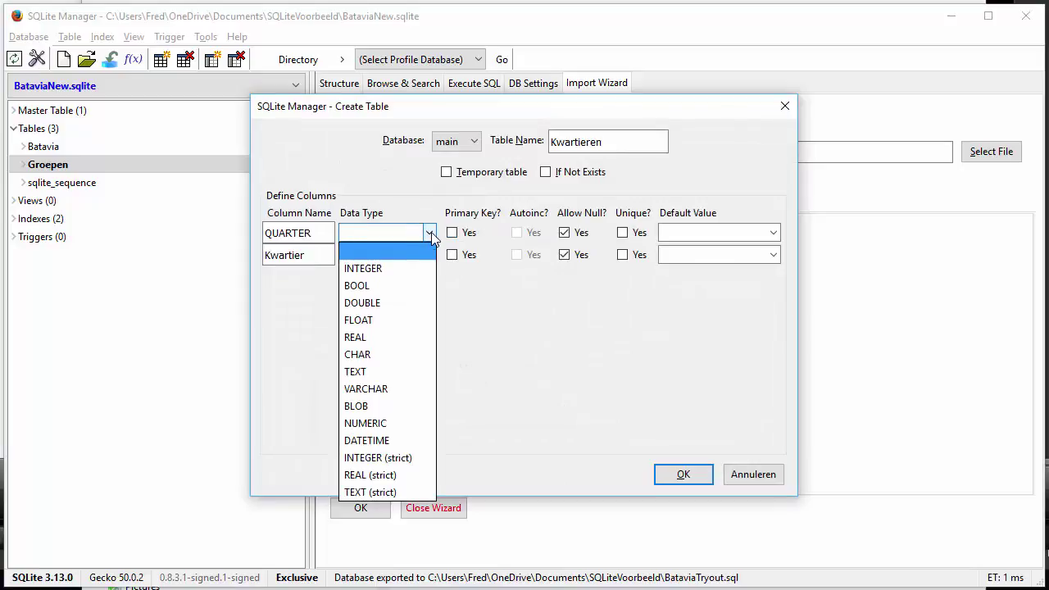
left_click(414, 266)
left_click(451, 233)
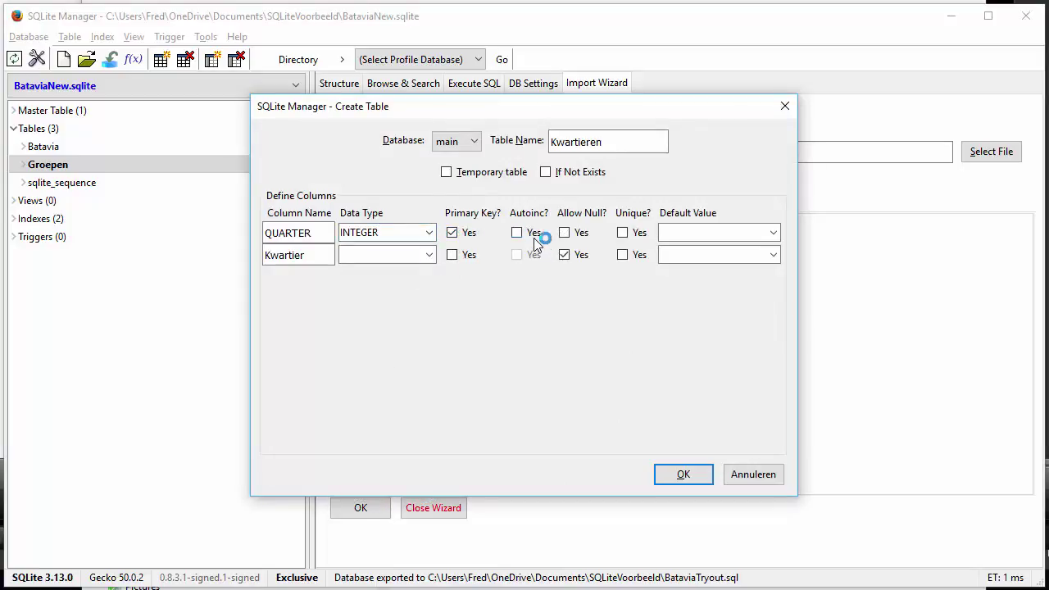
left_click(524, 234)
left_click(624, 234)
Accept the Kwartieren table definition to import its data, and browse the Kwartieren table's records
left_click(683, 474)
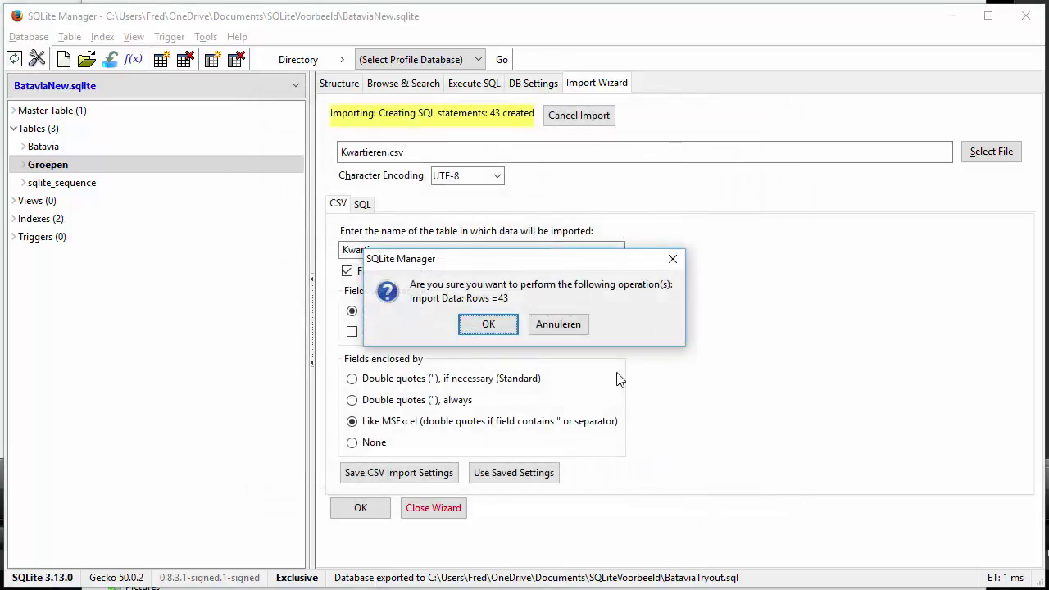
left_click(493, 326)
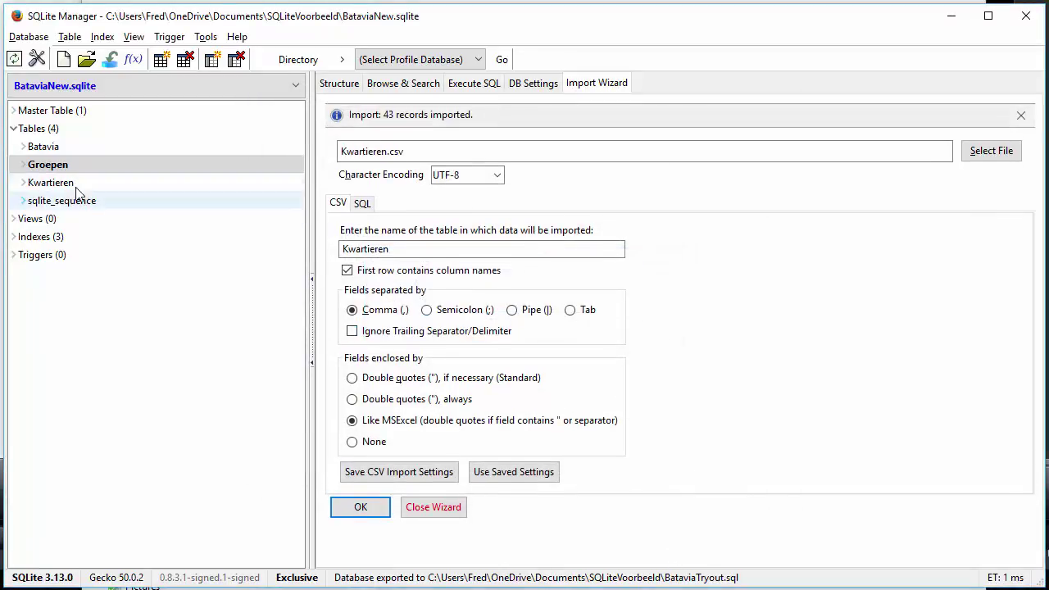
left_click(74, 184)
left_click(415, 85)
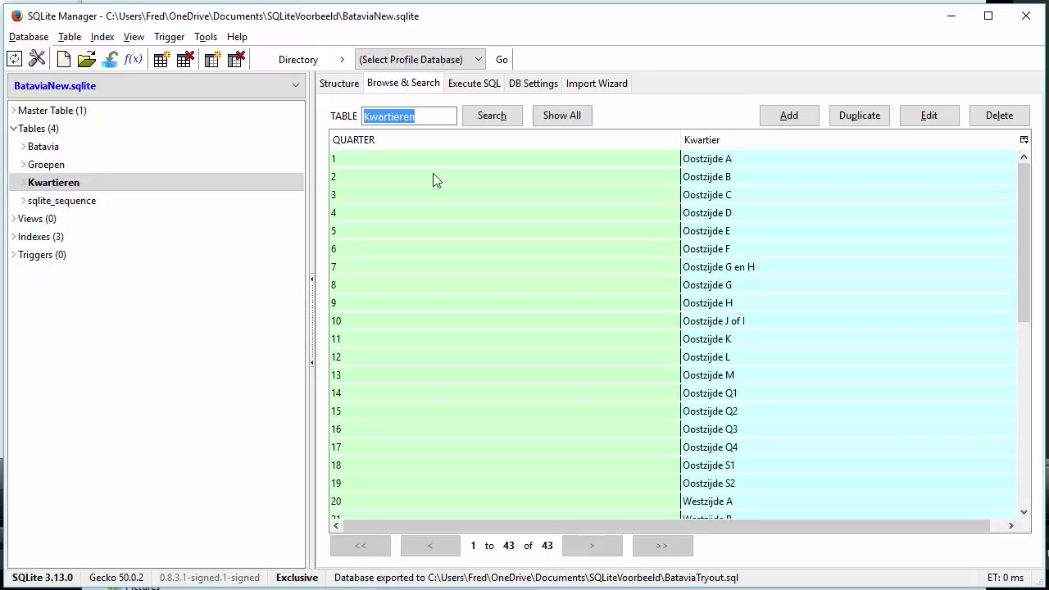
scroll(461, 375, "down", 8)
scroll(461, 376, "up", 8)
Set up another CSV import into the database with Outercity.csv as the source file
left_click(35, 38)
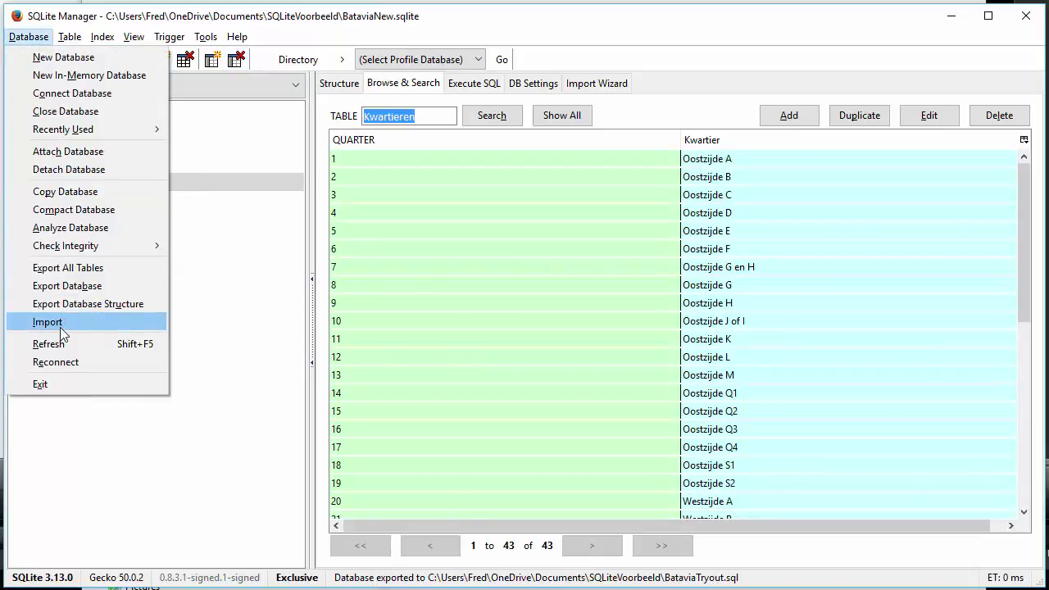
left_click(61, 326)
left_click(995, 132)
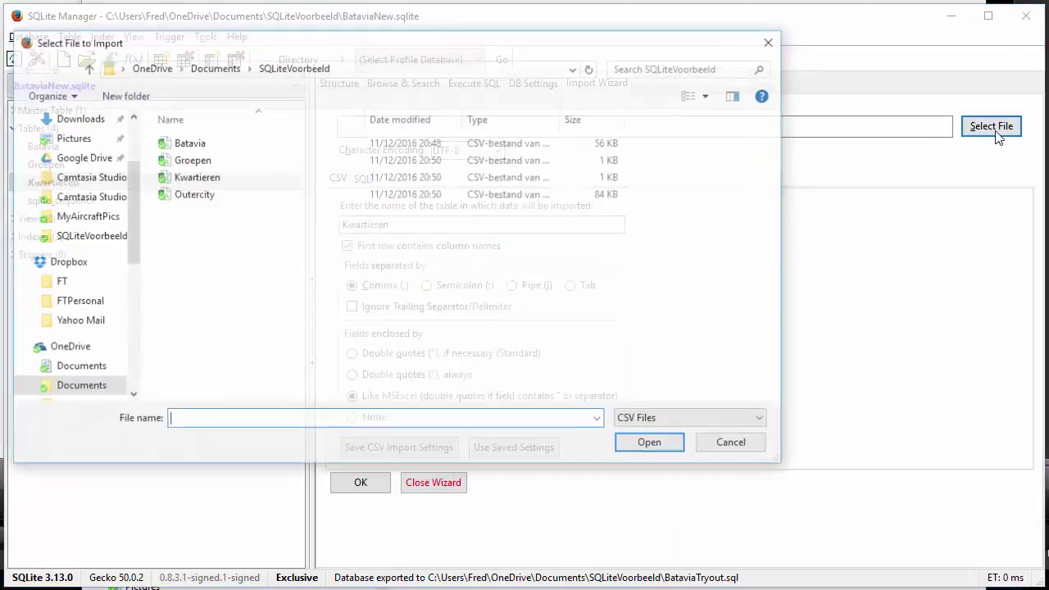
left_click(201, 197)
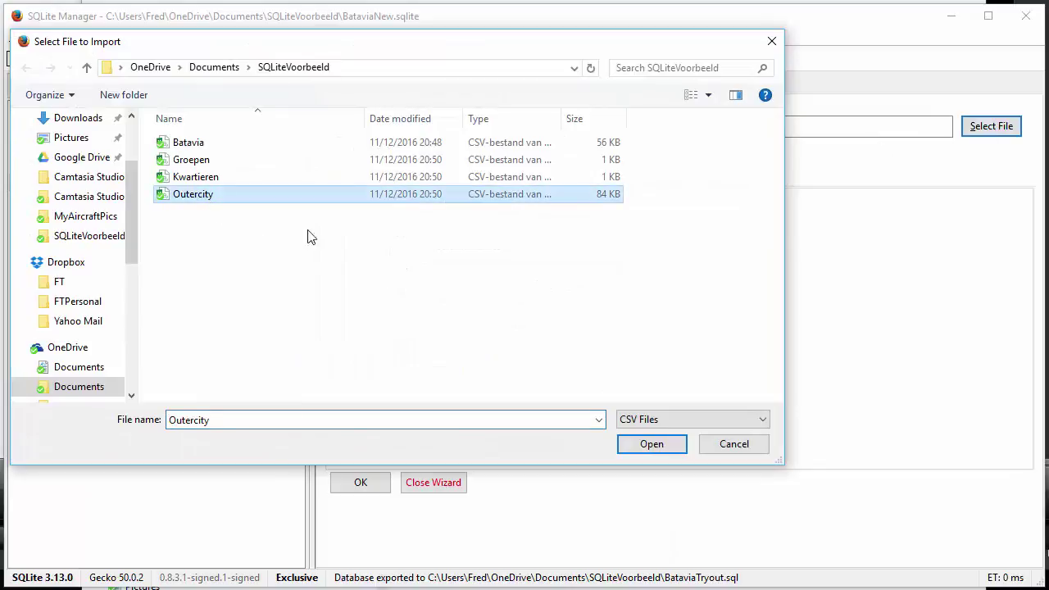
left_click(655, 449)
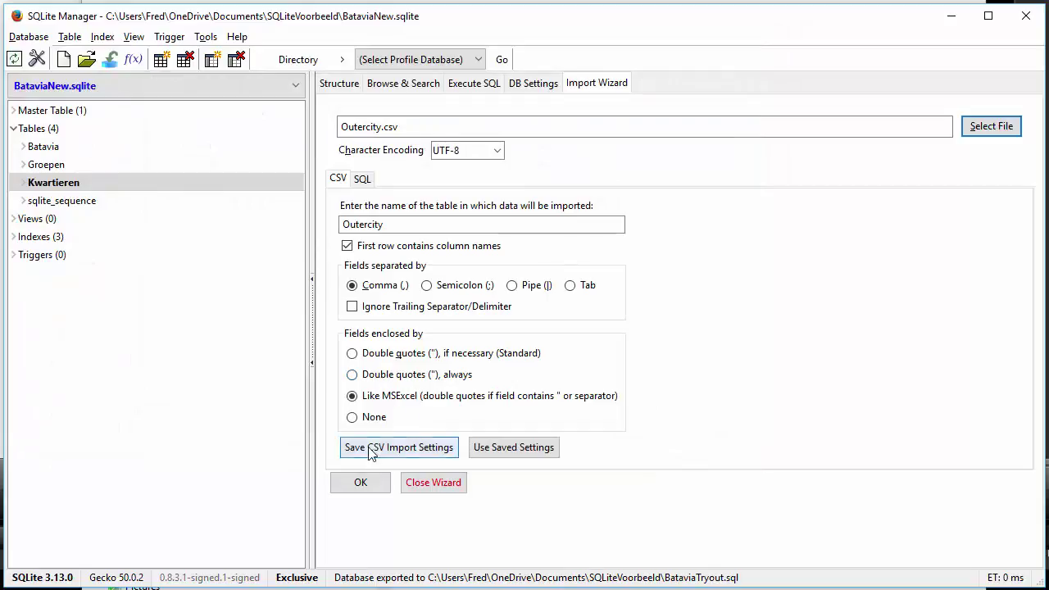
Start the Outercity import, choose to modify the new table, and set ID, YEAR and QUARTER to INTEGER
left_click(360, 483)
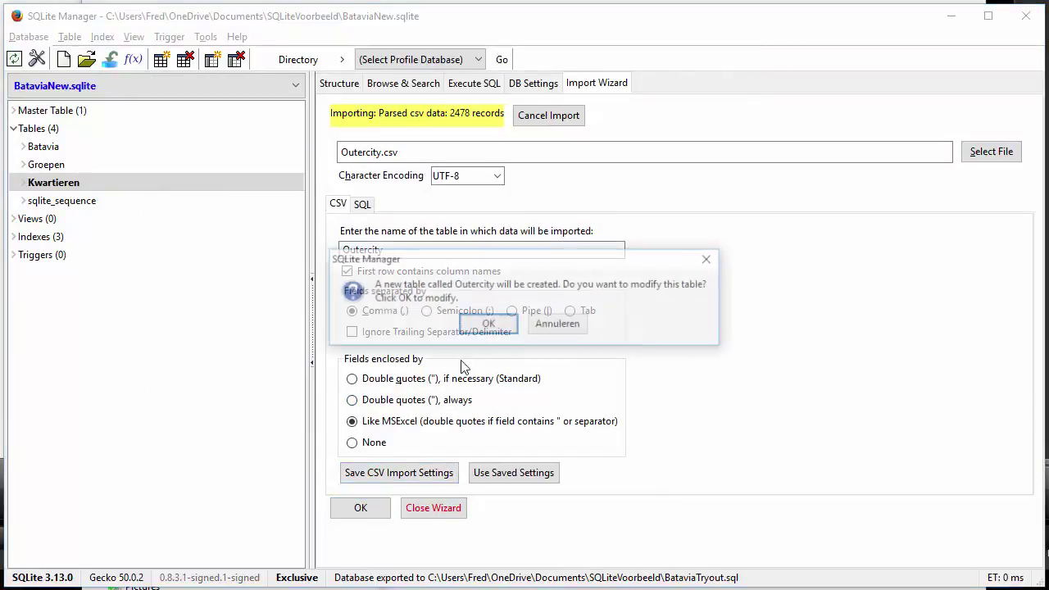
left_click(489, 325)
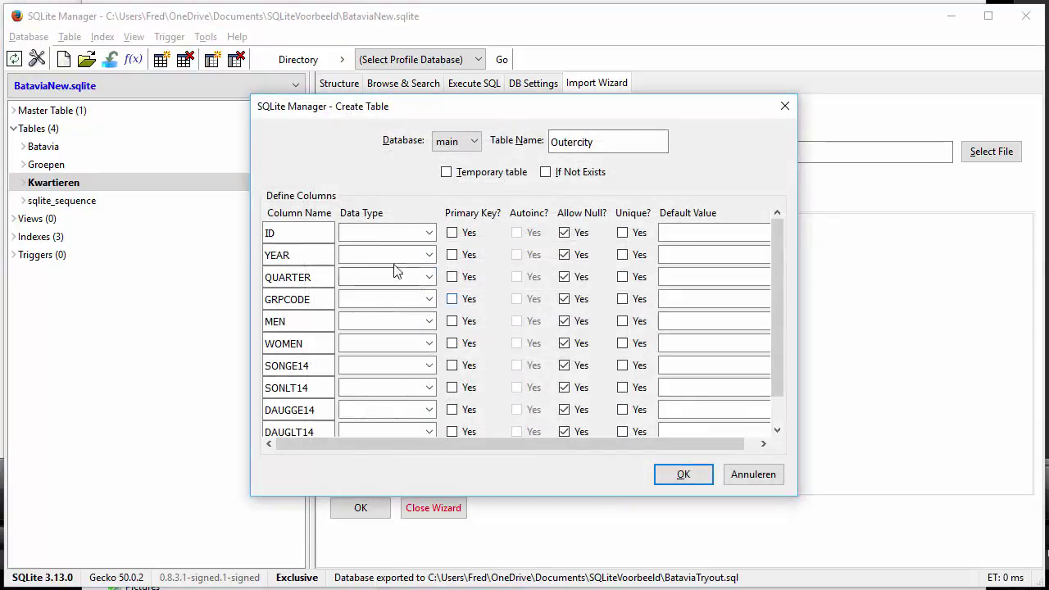
left_click(428, 234)
left_click(385, 268)
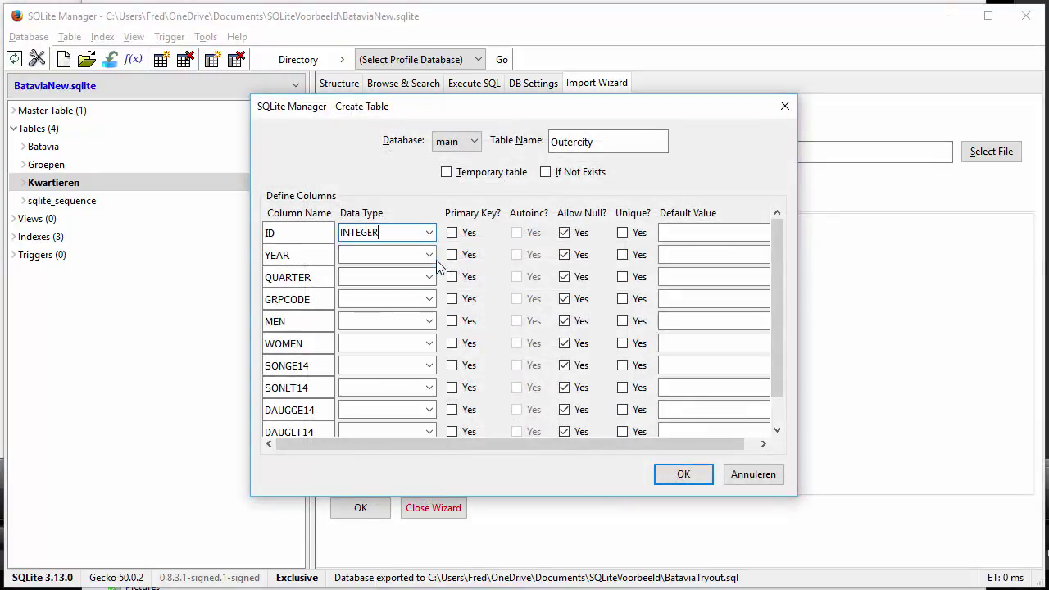
left_click(429, 255)
left_click(410, 290)
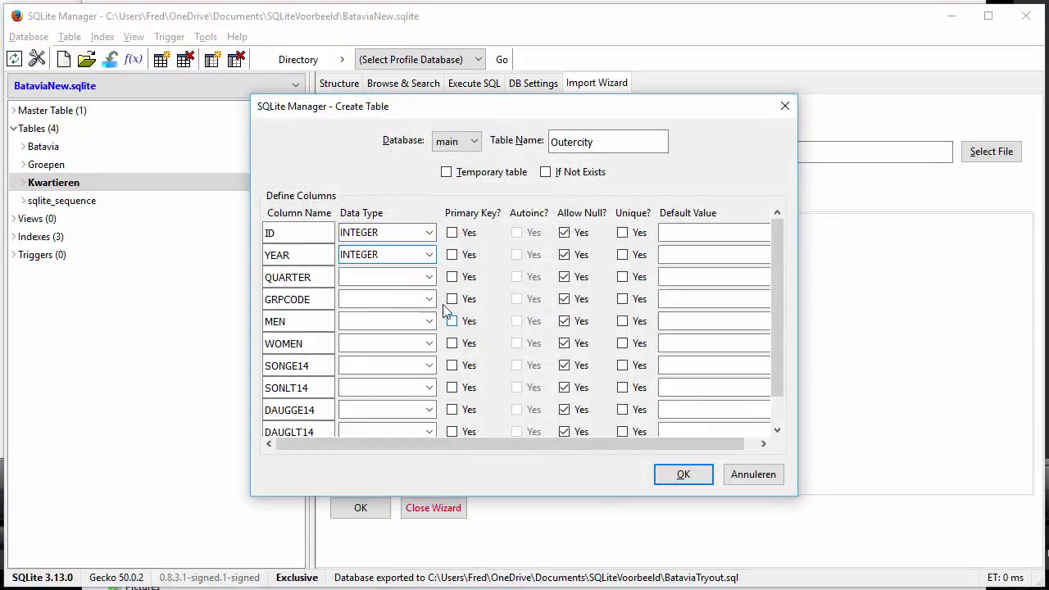
left_click(430, 300)
left_click(429, 300)
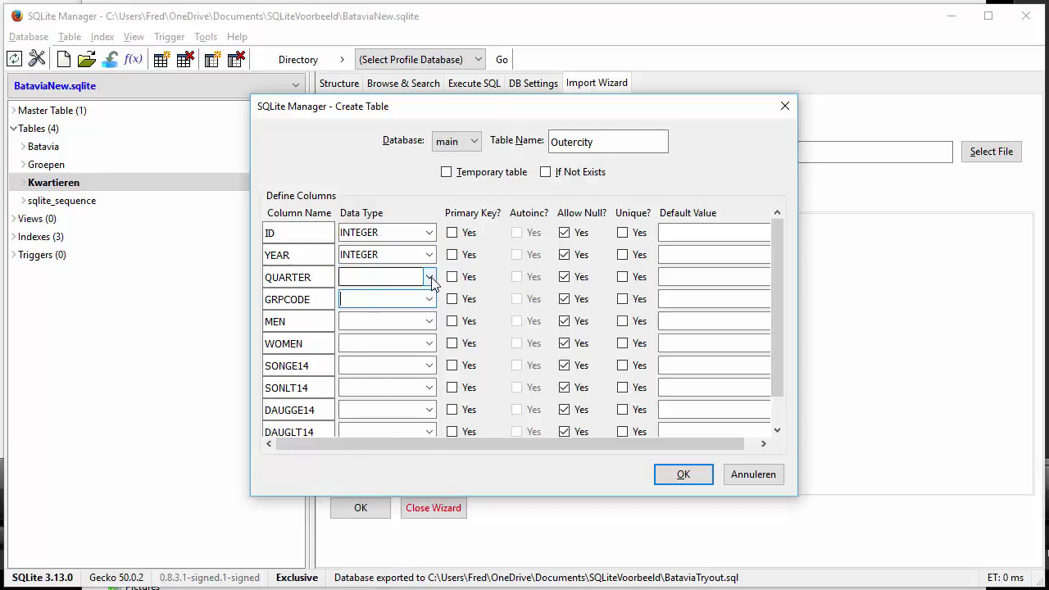
left_click(429, 277)
left_click(364, 312)
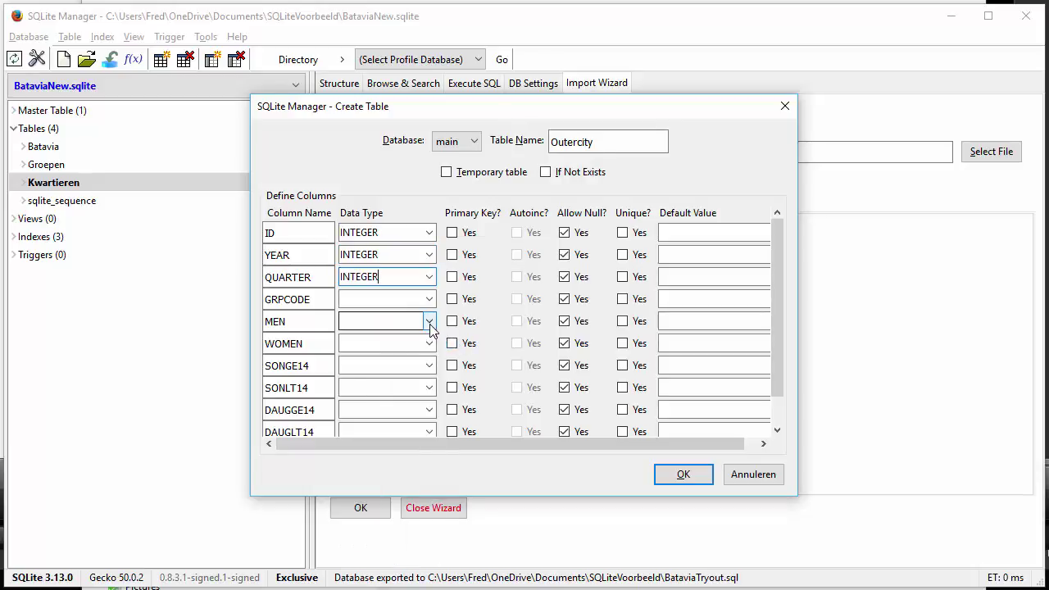
Set the data type of the MEN, WOMEN, SONGE14 and SONLT14 columns to INTEGER
left_click(428, 322)
left_click(392, 358)
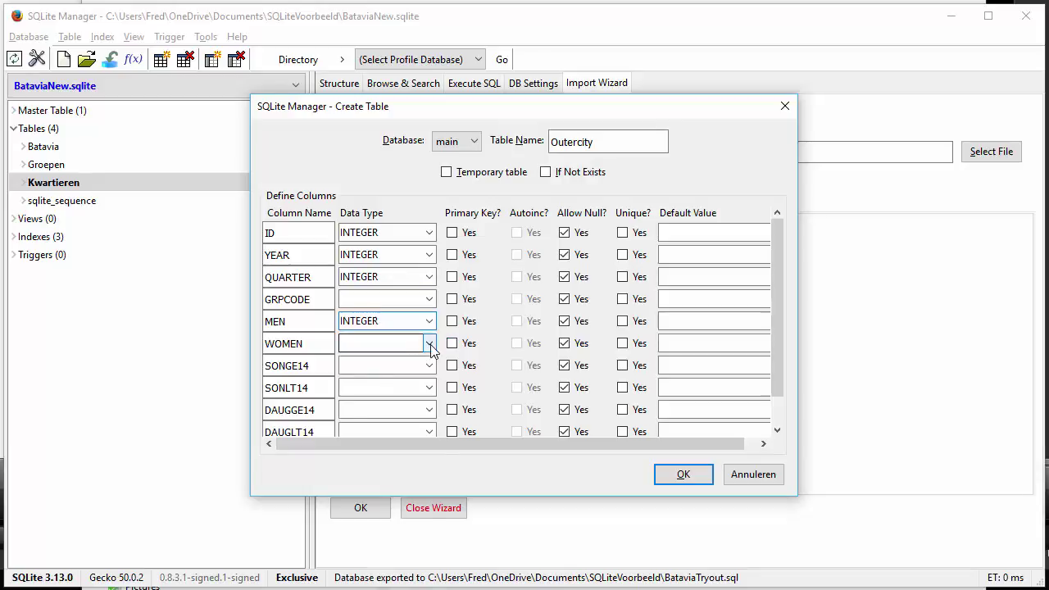
left_click(429, 344)
left_click(400, 378)
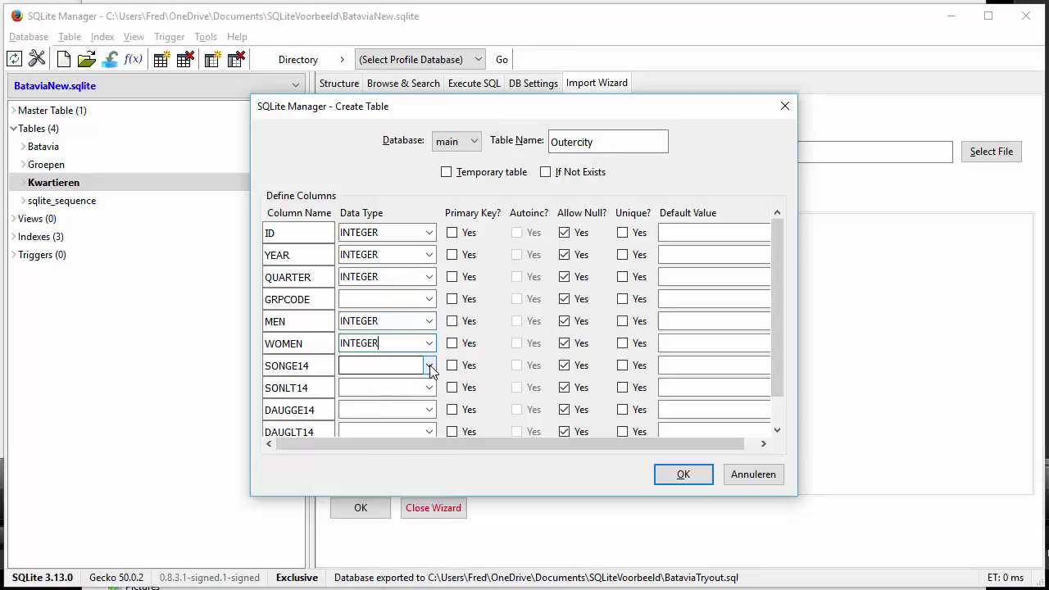
left_click(431, 369)
left_click(392, 401)
left_click(429, 388)
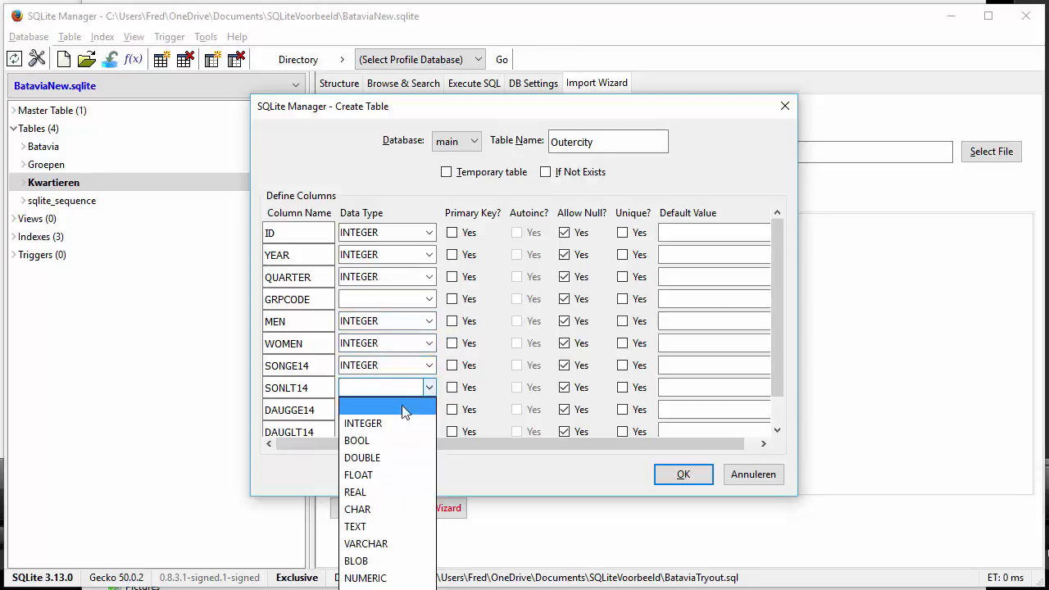
left_click(392, 423)
Set the data type of the DAUGGE14, DAUGLT14 and CHILD columns to INTEGER
left_click(428, 410)
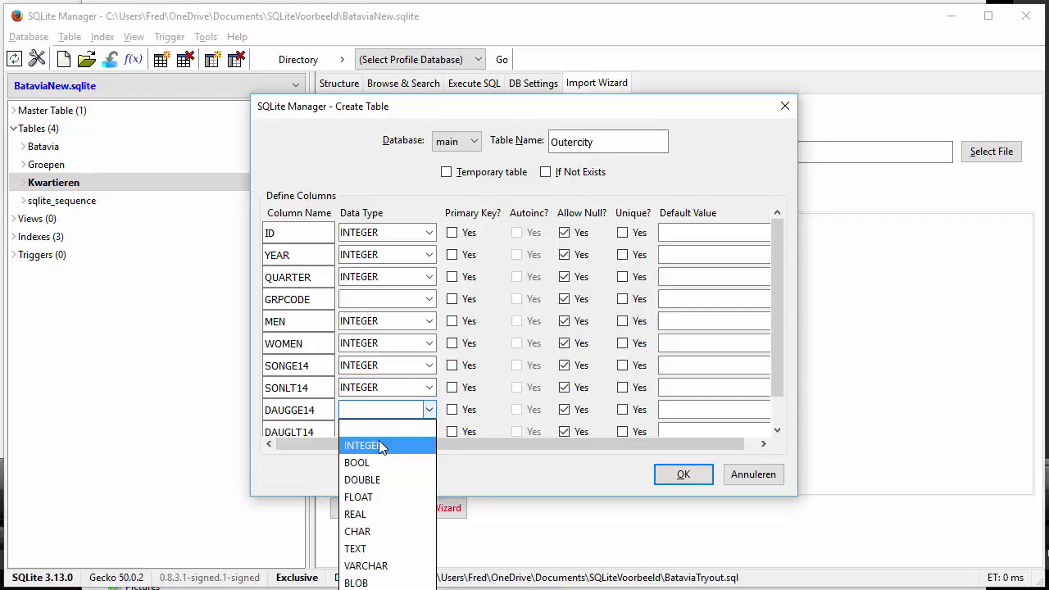
left_click(378, 445)
left_click(429, 432)
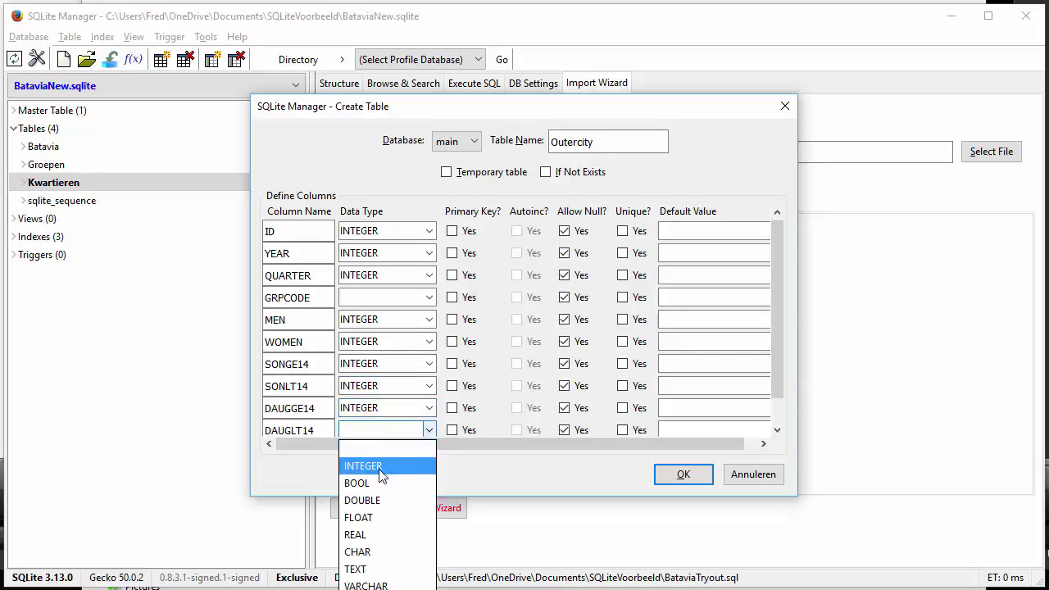
left_click(381, 466)
scroll(488, 376, "down", 1)
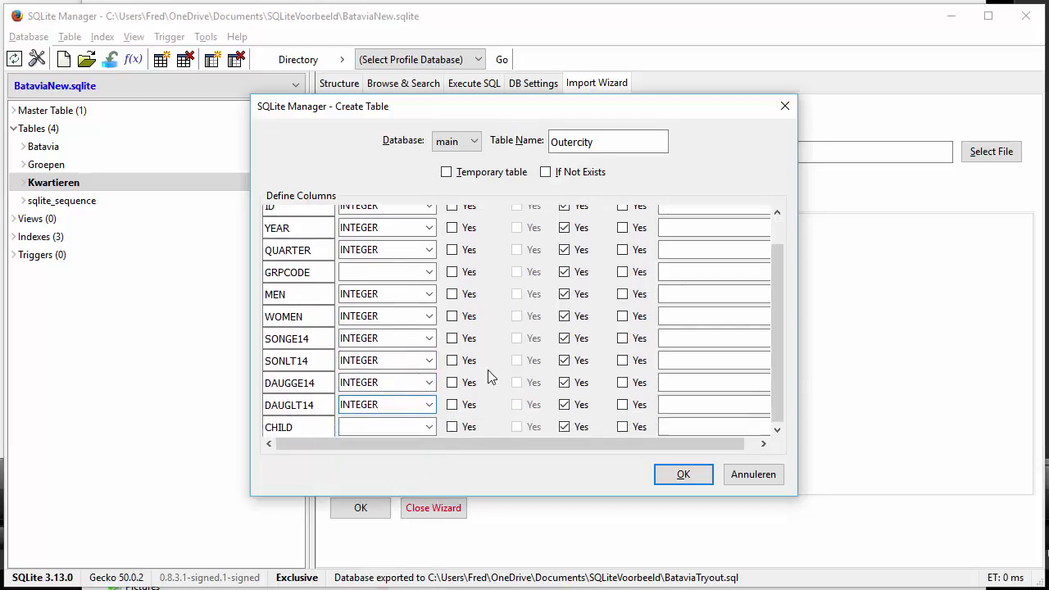
left_click(424, 426)
left_click(392, 460)
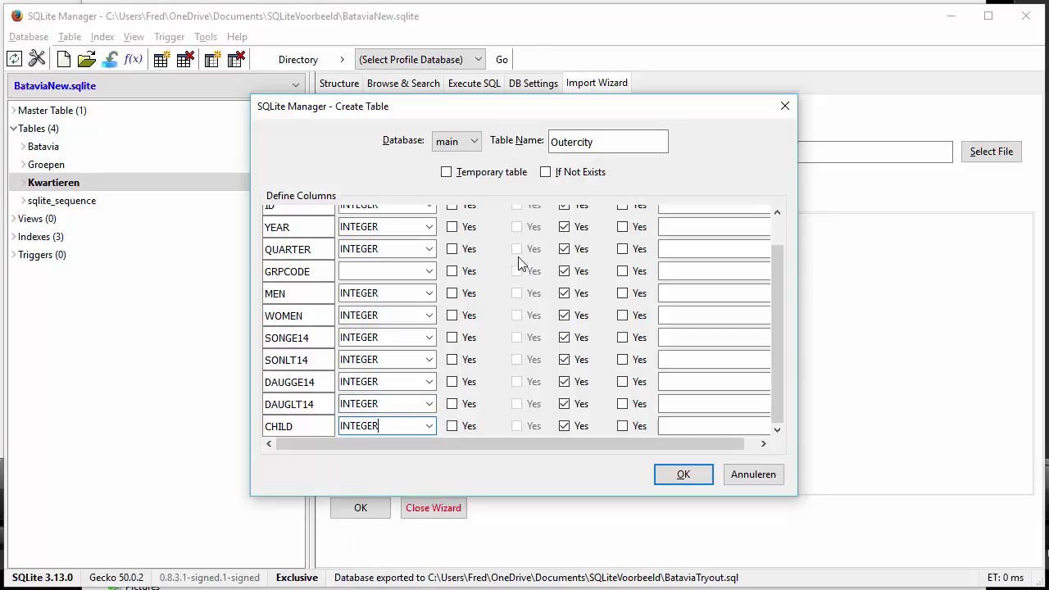
Make the ID column of the Outercity table a unique, autoincrementing primary key
scroll(564, 274, "up", 1)
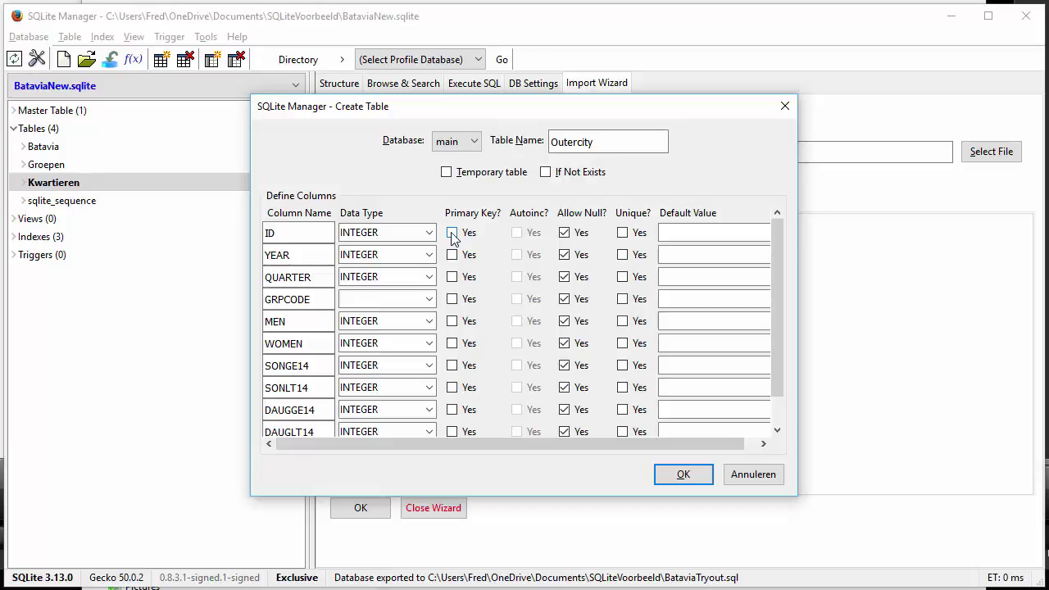
left_click(452, 234)
left_click(517, 233)
left_click(623, 233)
Accept the Outercity table definition to import its data, and browse the Outercity table's records
scroll(449, 372, "down", 1)
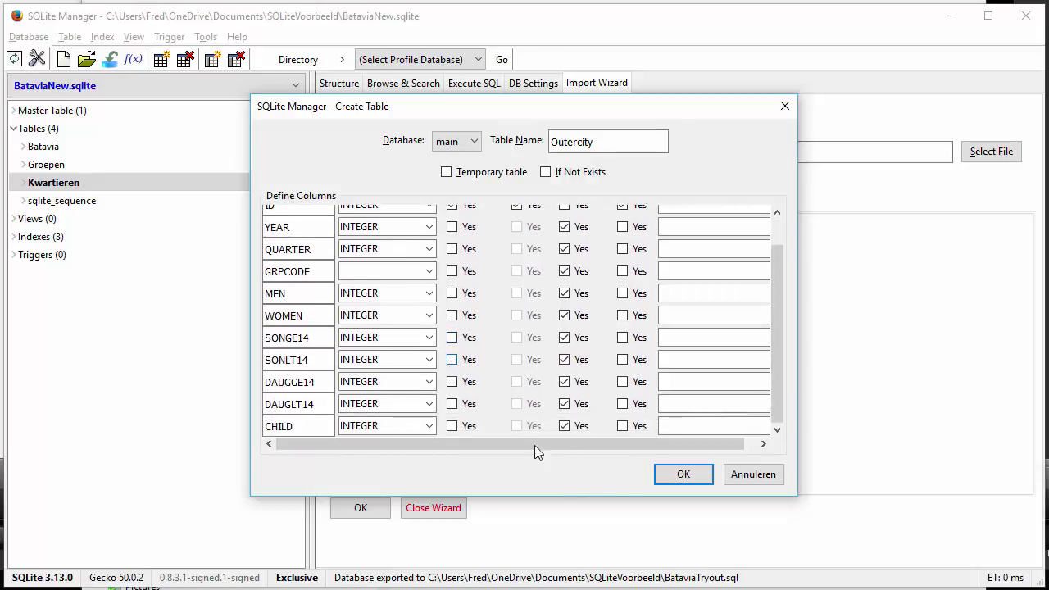
left_click(682, 475)
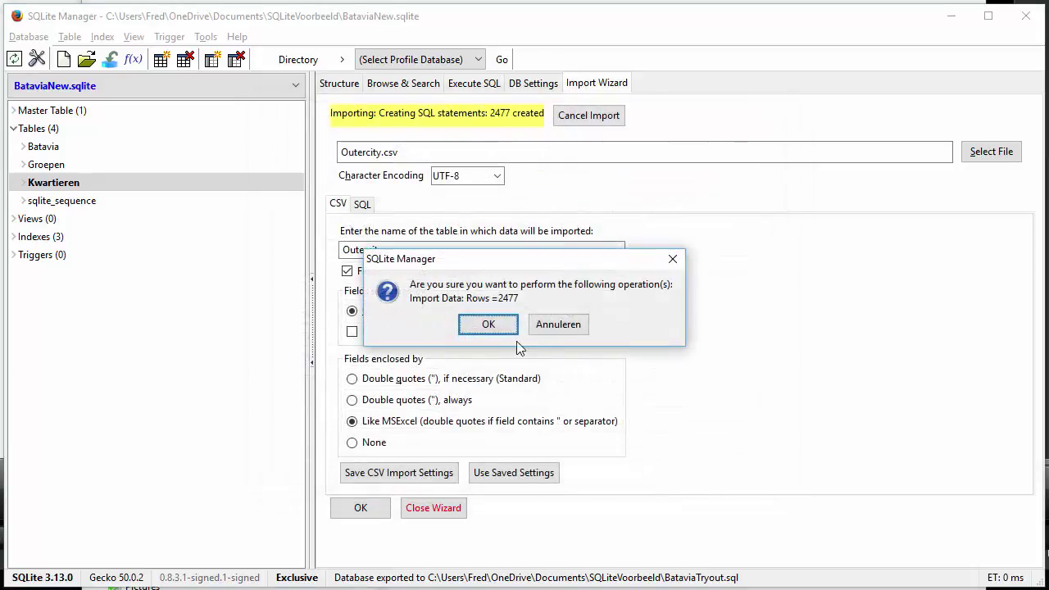
left_click(492, 325)
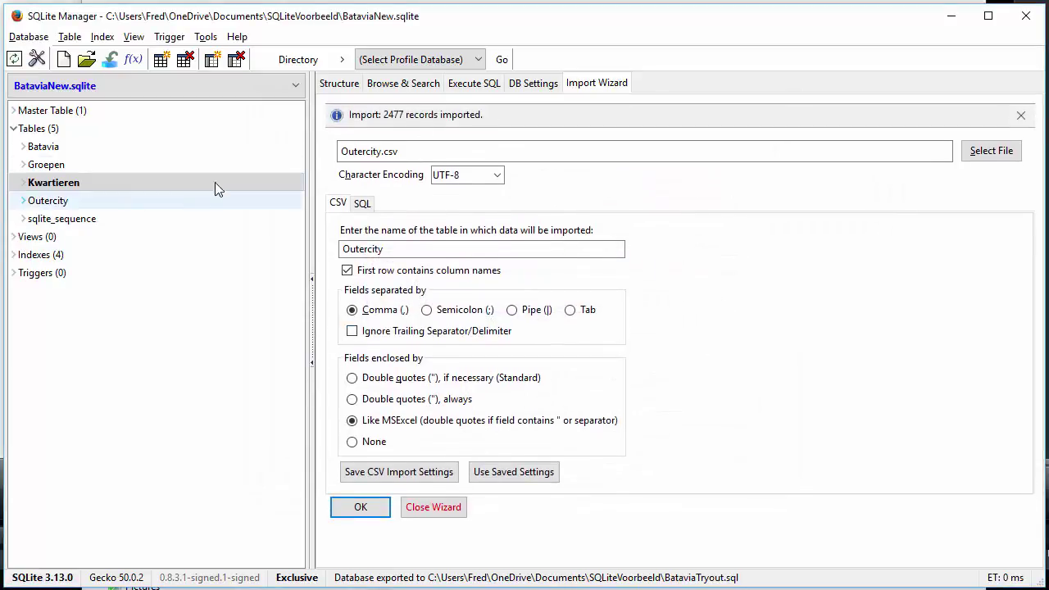
left_click(62, 203)
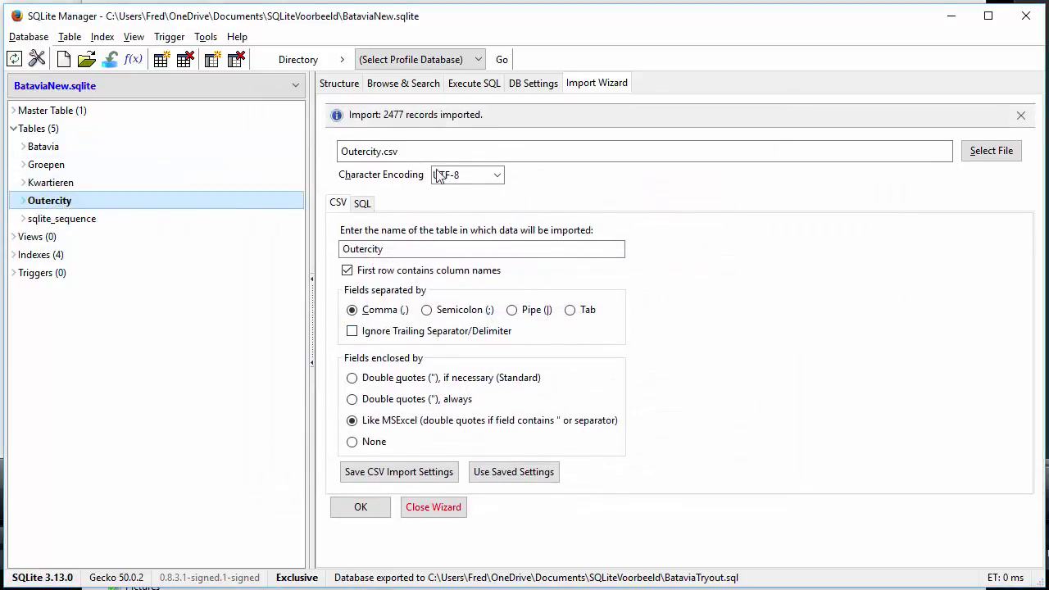
left_click(402, 84)
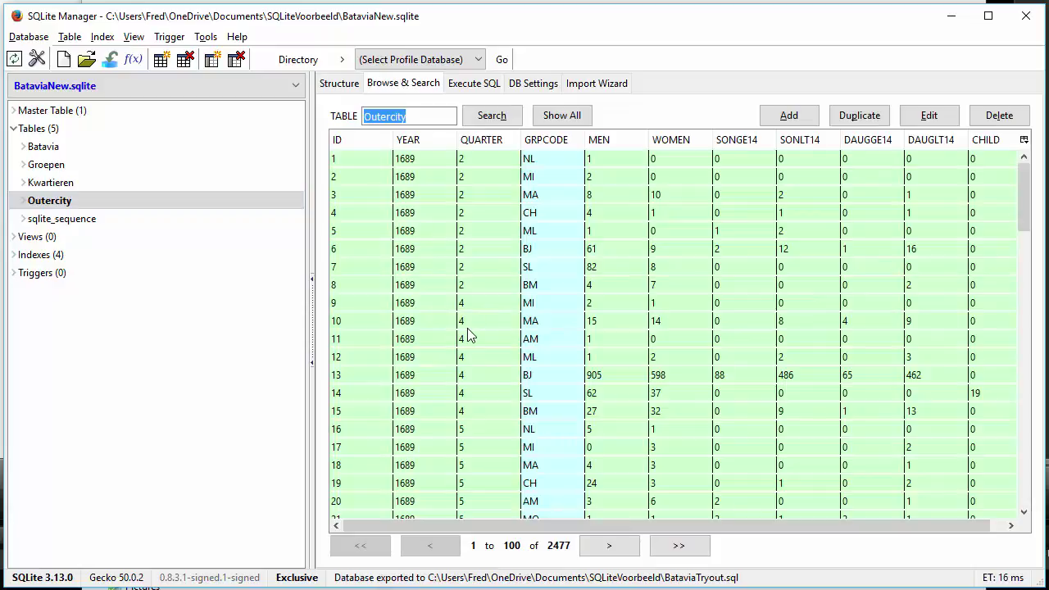